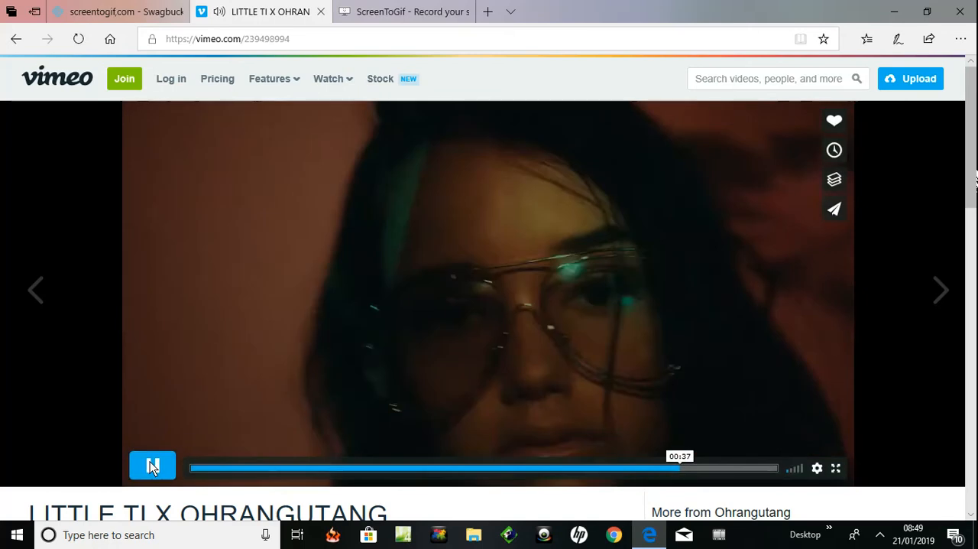
Pause the Vimeo video and download the single-executable, no-install version of ScreenToGif from its website
left_click(151, 462)
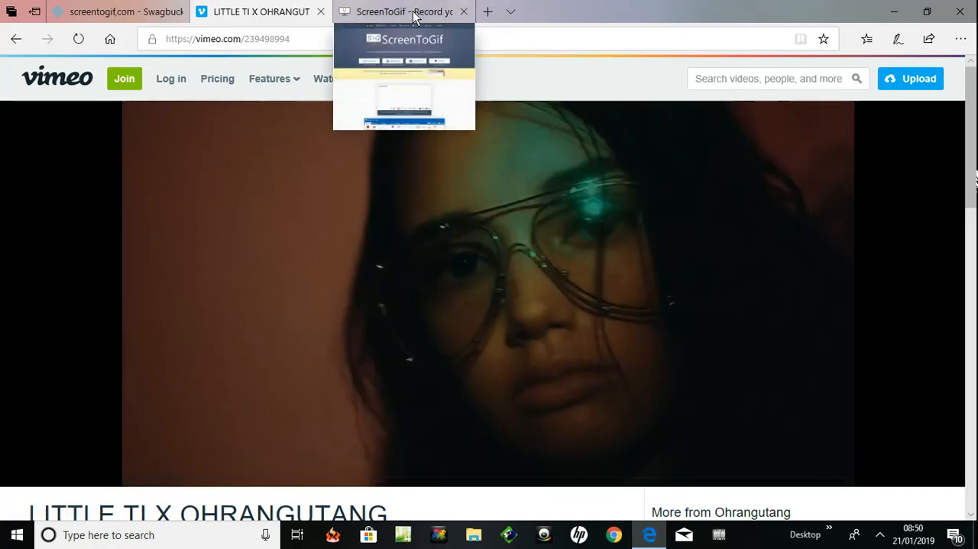
left_click(413, 12)
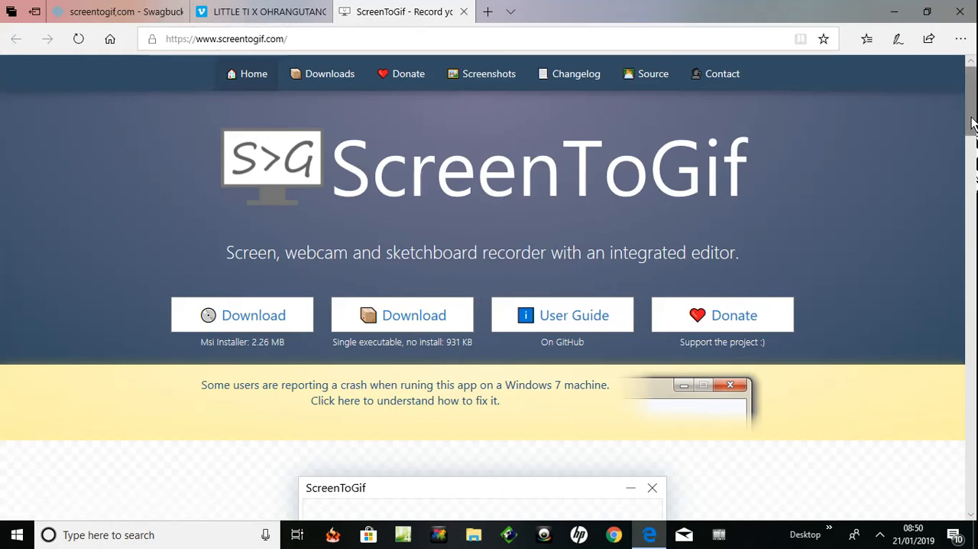
mouse_move(972, 125)
left_mouse_down()
mouse_move(971, 261)
mouse_move(971, 124)
left_mouse_up()
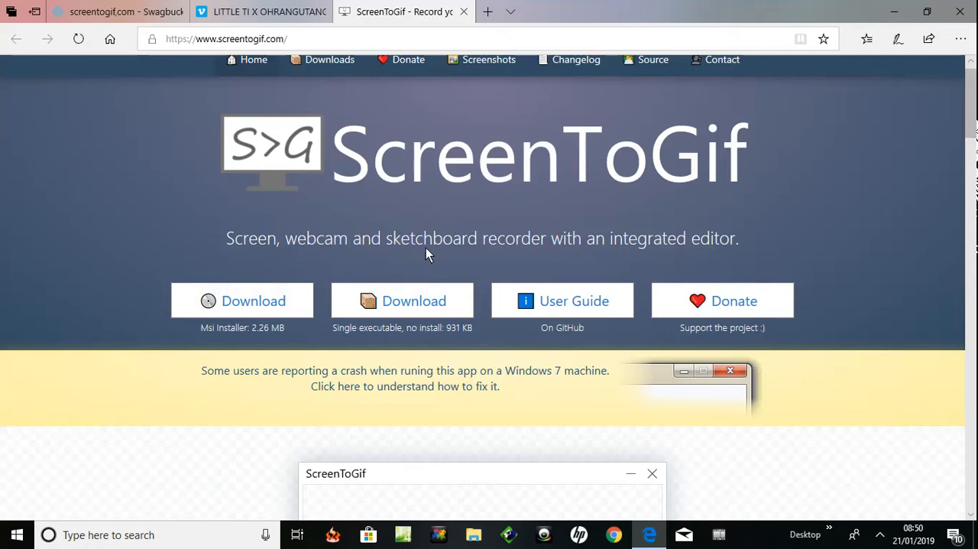
left_click(402, 306)
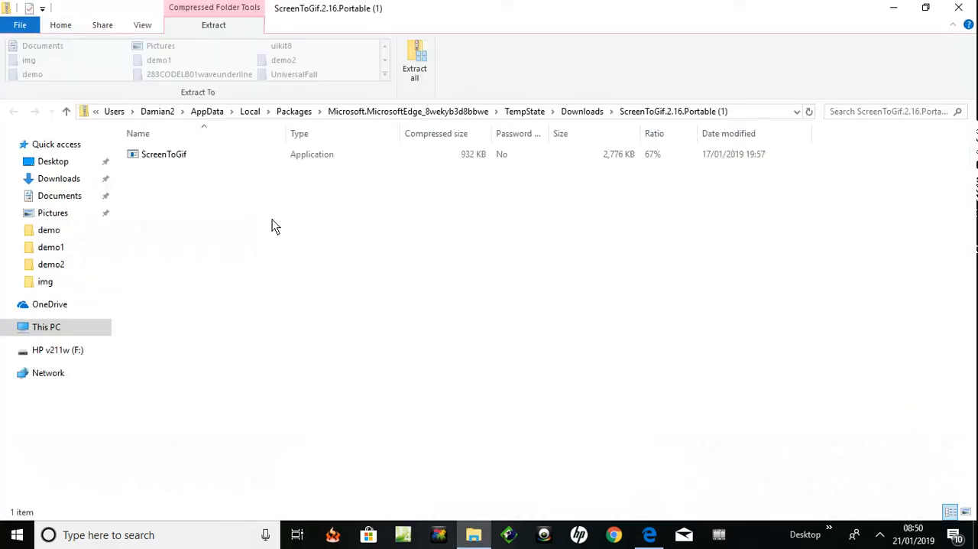
Launch the ScreenToGif application from the downloaded ScreenToGif.2.16.Portable archive
left_click(137, 152)
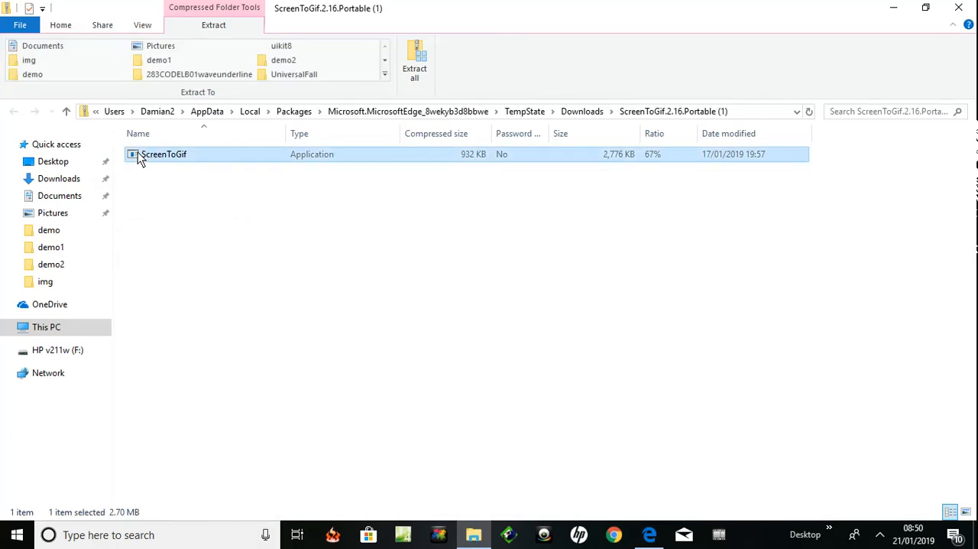
double_click(137, 151)
left_click(879, 534)
left_click(922, 477)
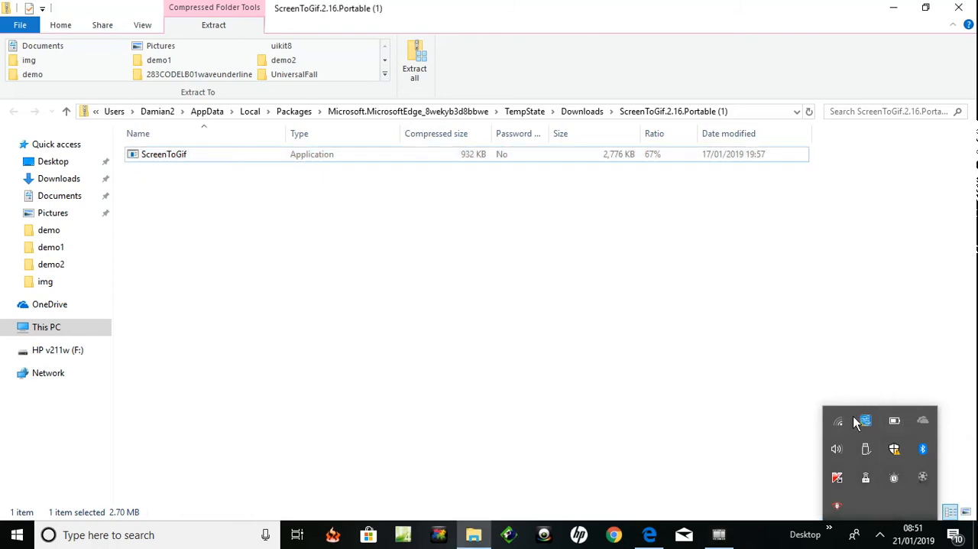
left_click(923, 479)
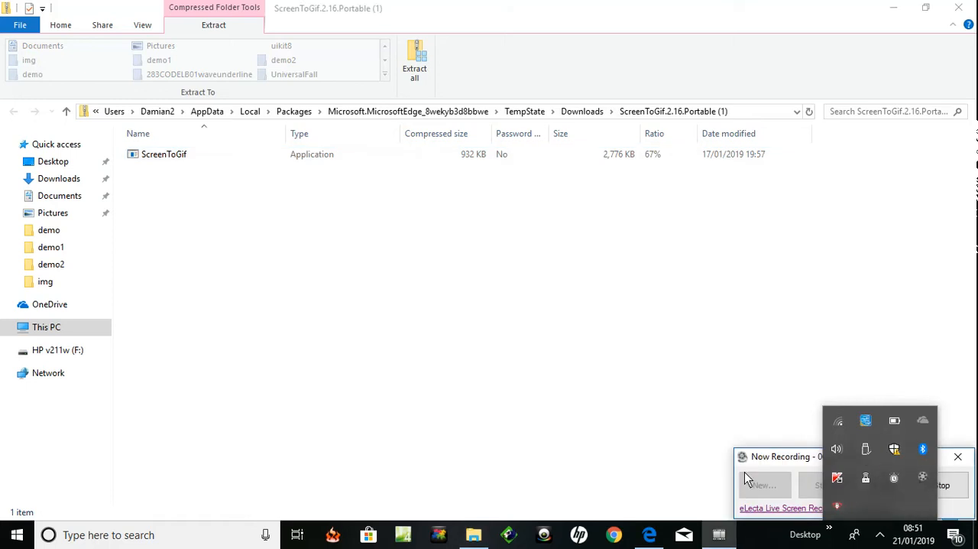
left_click_drag(747, 467, 576, 456)
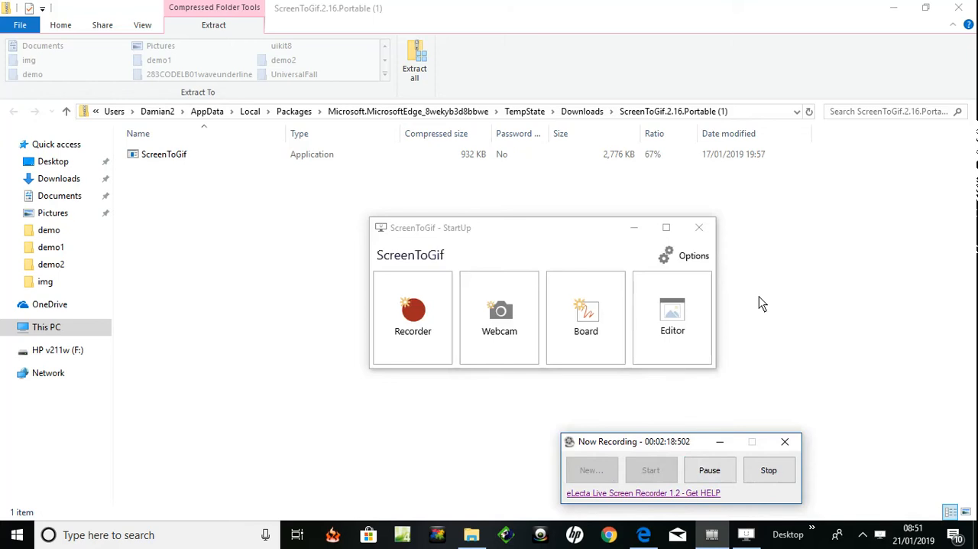
Open ScreenToGif's Recorder and bring up the paused Vimeo video behind its capture frame, closing the archive folder
left_click(413, 310)
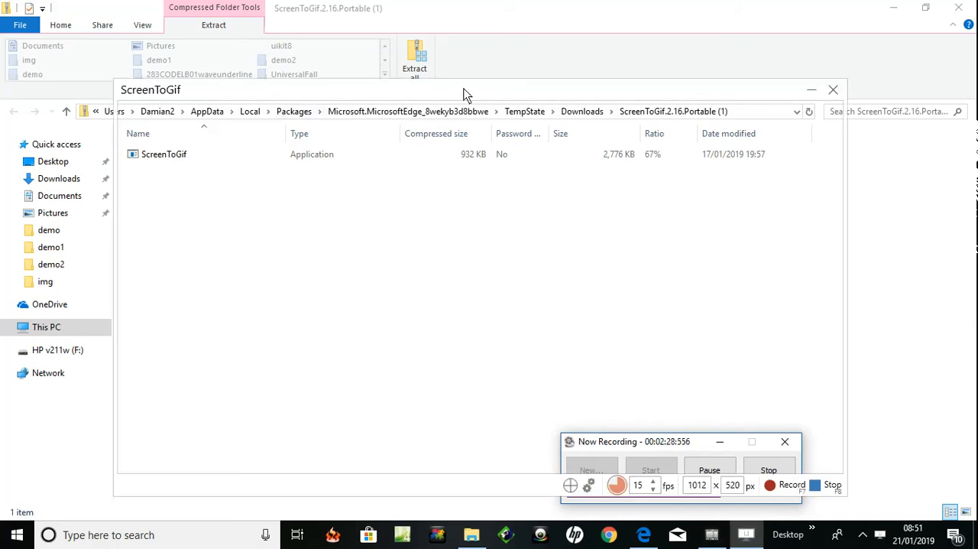
left_click_drag(467, 93, 489, 71)
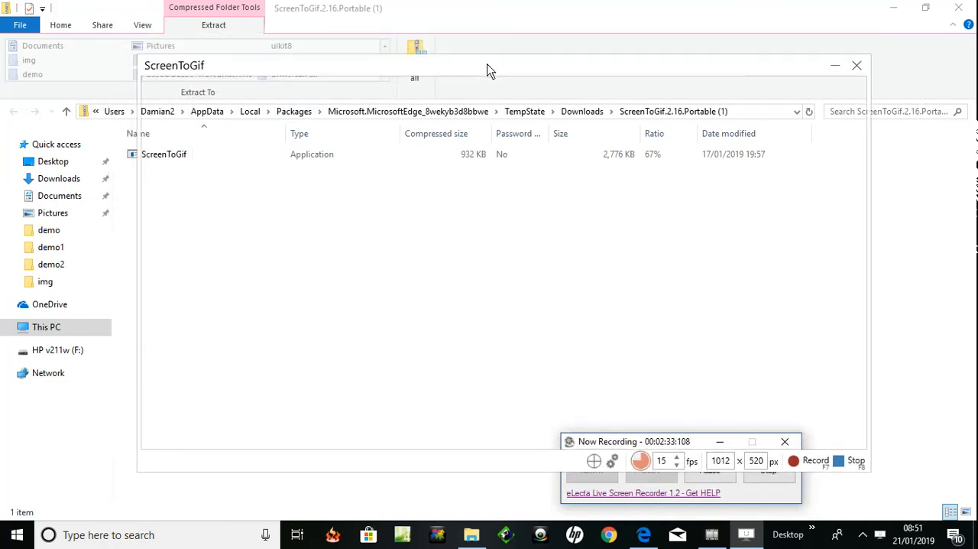
left_click(957, 9)
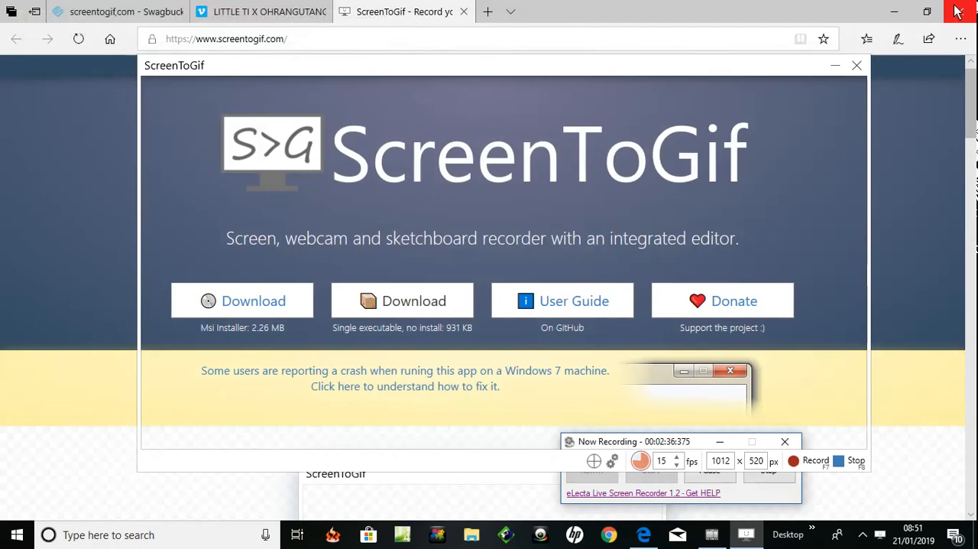
left_click(279, 10)
left_click(281, 12)
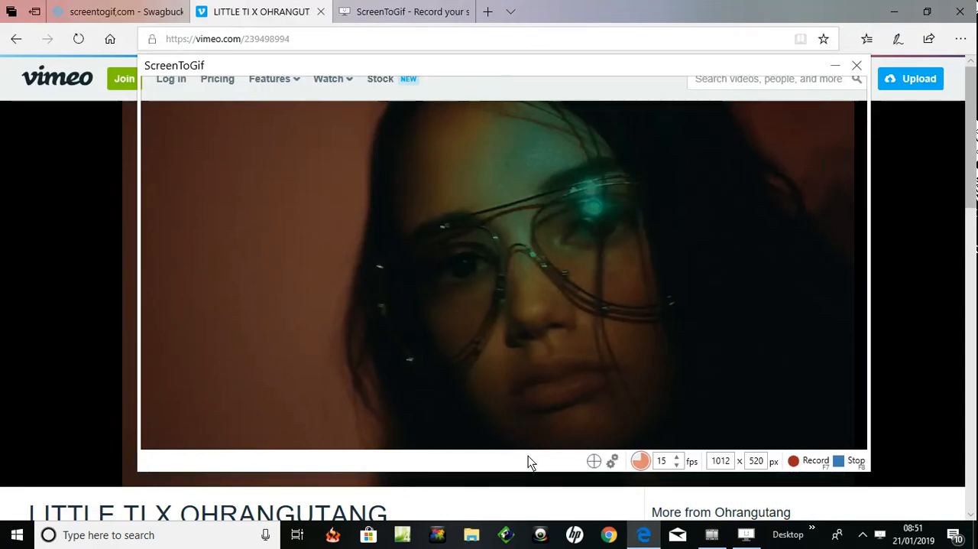
Fit the ScreenToGif capture frame over the Vimeo player, sizing it to about 1007 x 520 px
left_click_drag(528, 457, 532, 482)
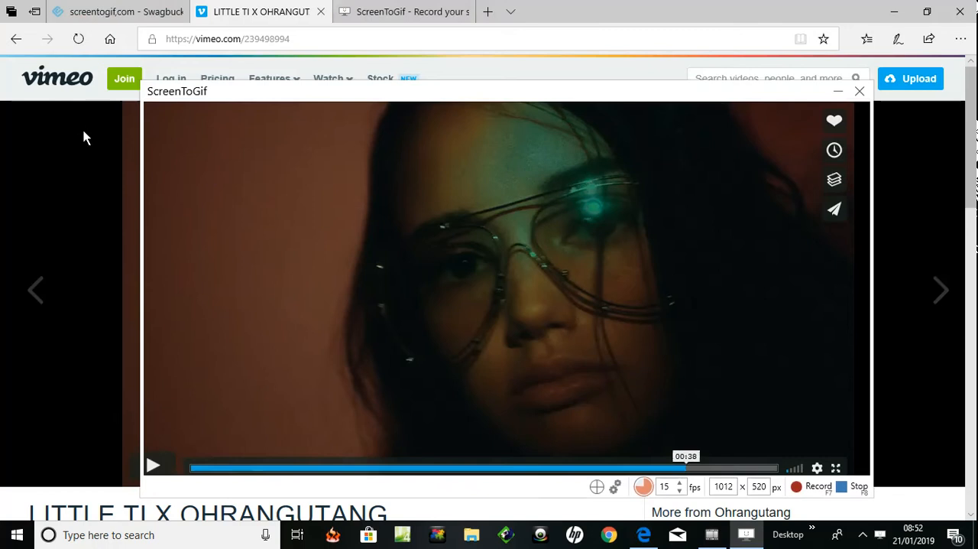
left_click_drag(144, 102, 129, 108)
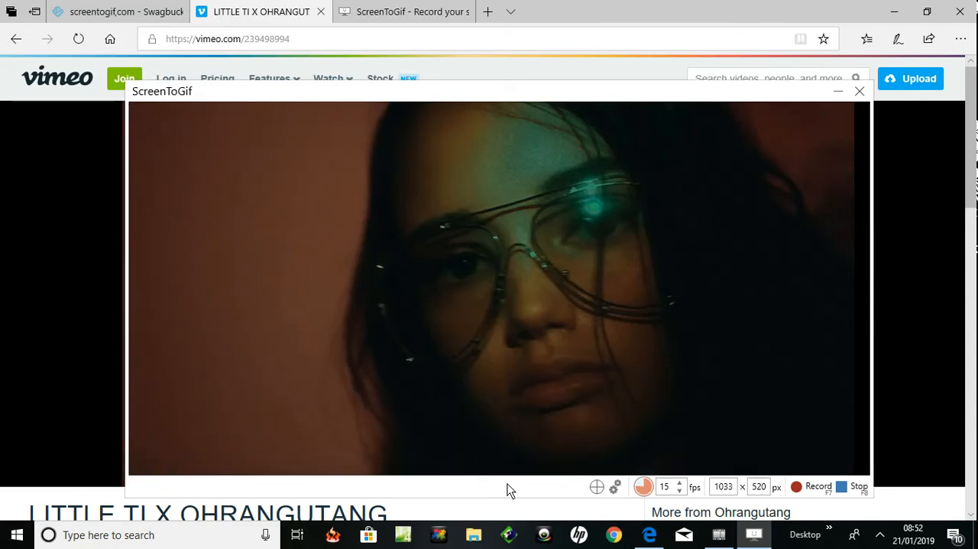
left_click_drag(508, 485, 507, 488)
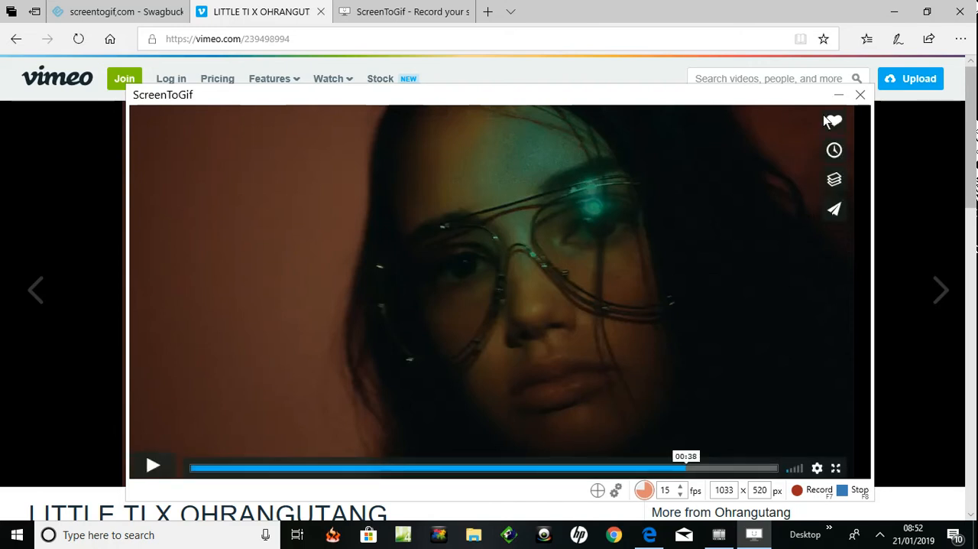
left_click_drag(873, 113, 853, 120)
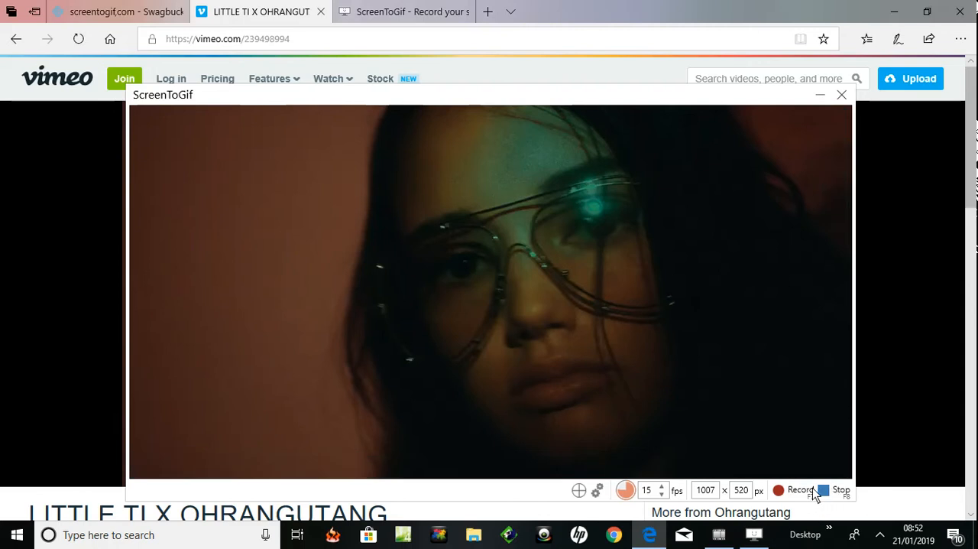
Restart the Vimeo video from 00:00 and start capturing it at 15 fps
mouse_move(775, 430)
mouse_move(251, 454)
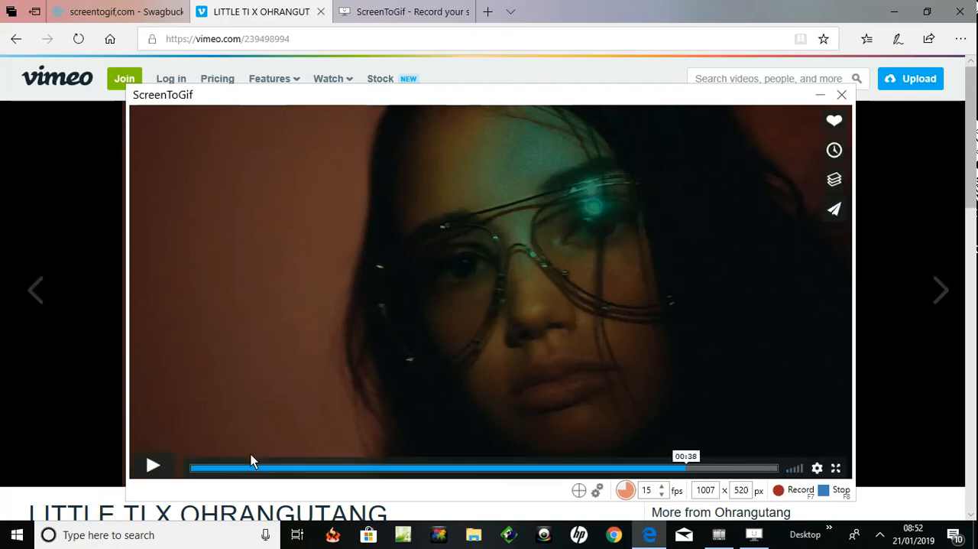
left_click(196, 470)
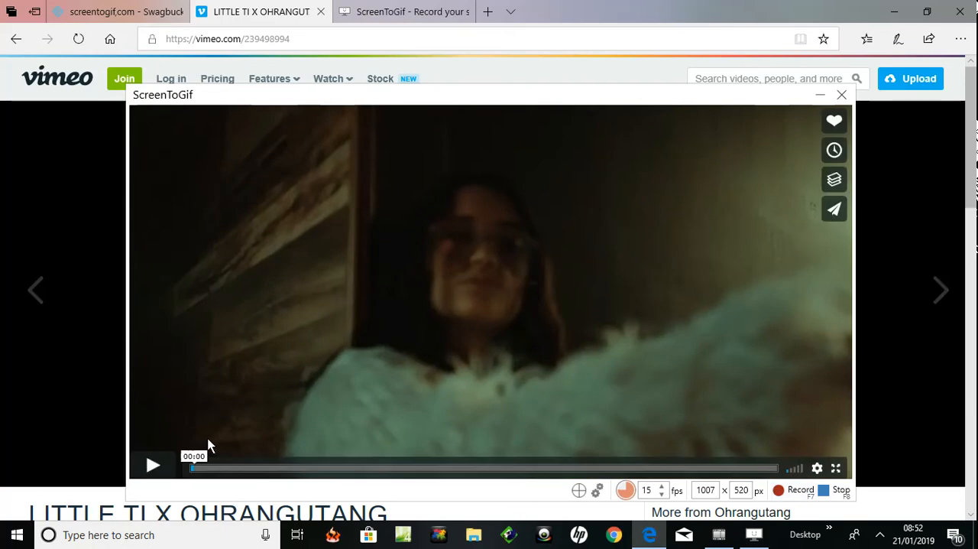
left_click(150, 464)
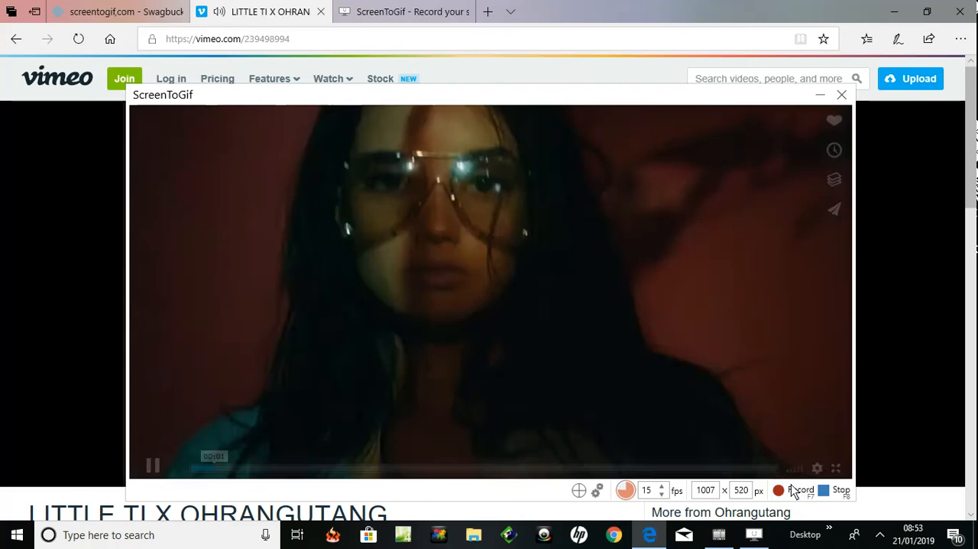
left_click(795, 491)
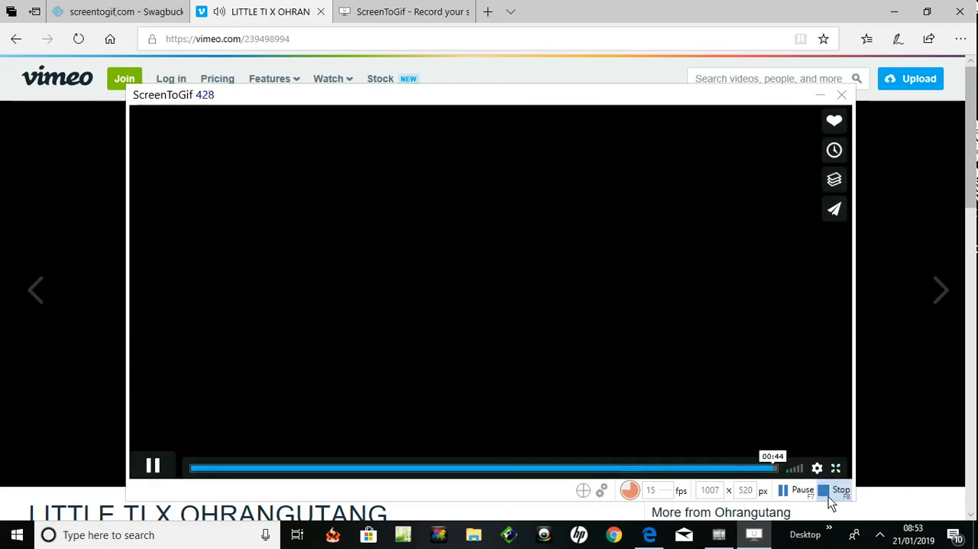
Stop the capture at the end of the video and bring the recording up in the ScreenToGif editor
left_click(826, 490)
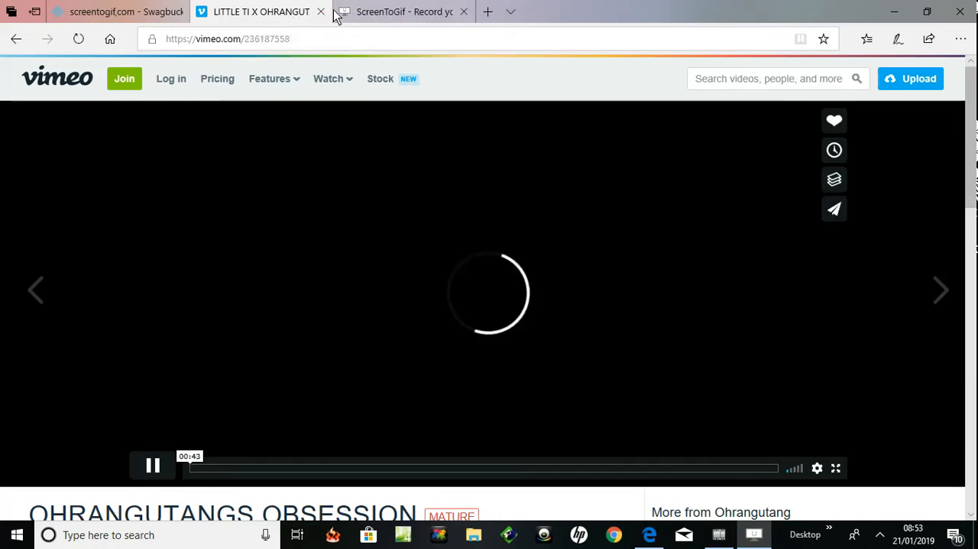
left_click(322, 12)
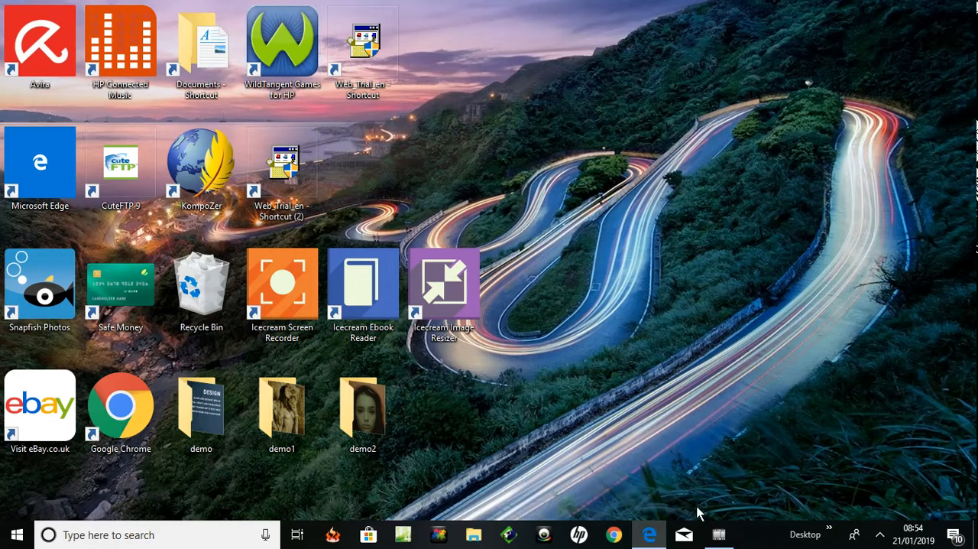
mouse_move(716, 541)
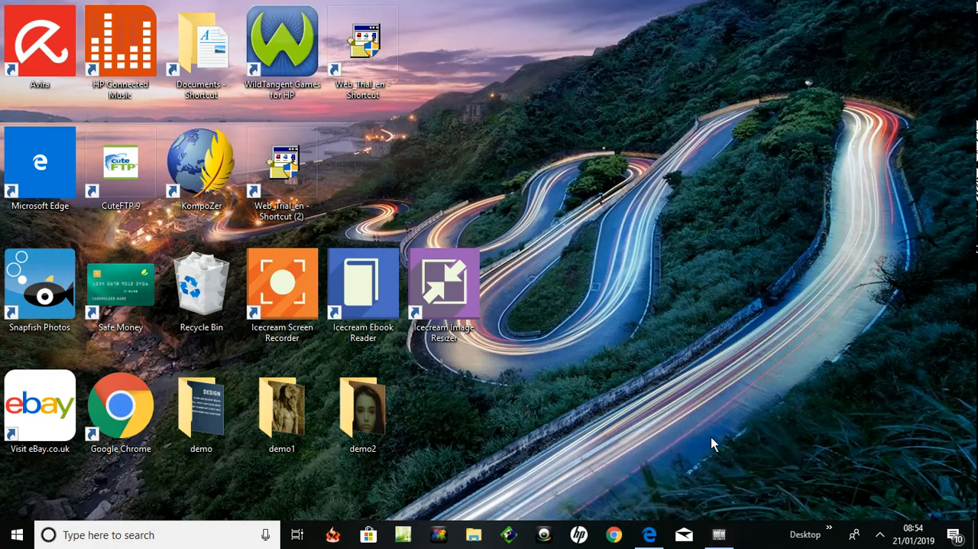
key("F8")
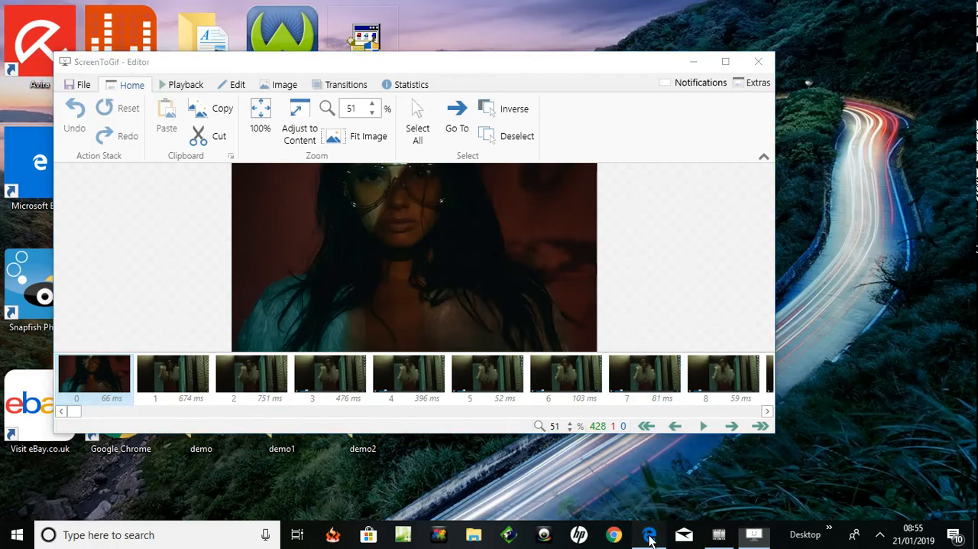
left_click(648, 533)
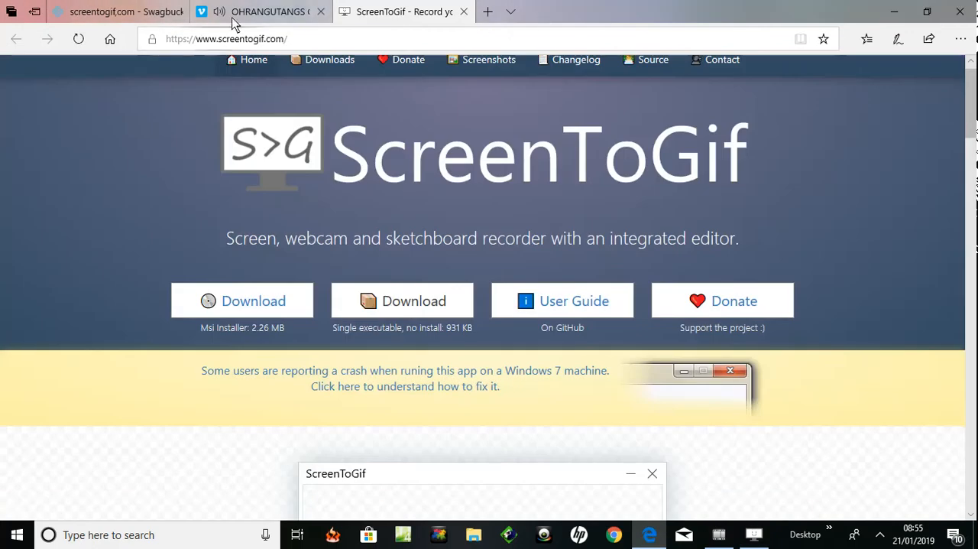
mouse_move(241, 21)
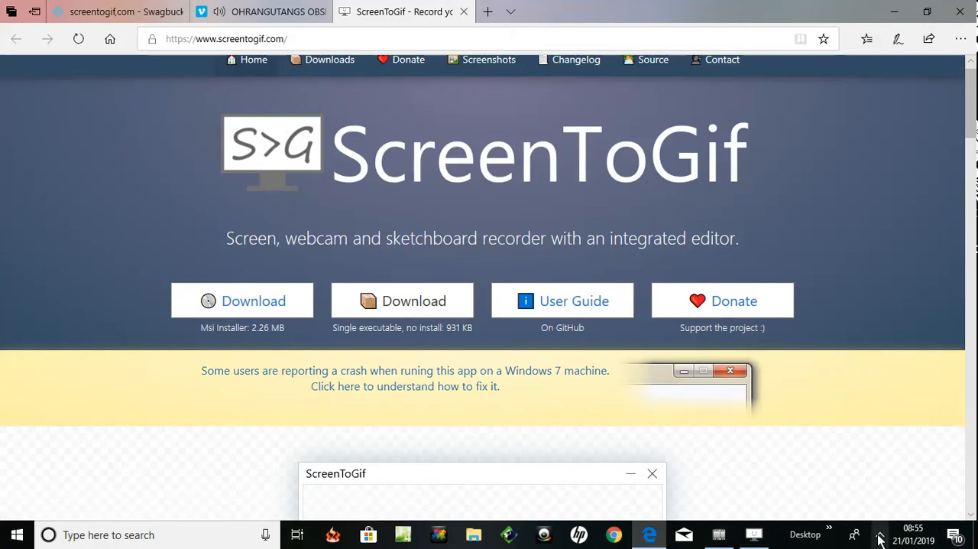
left_click(718, 534)
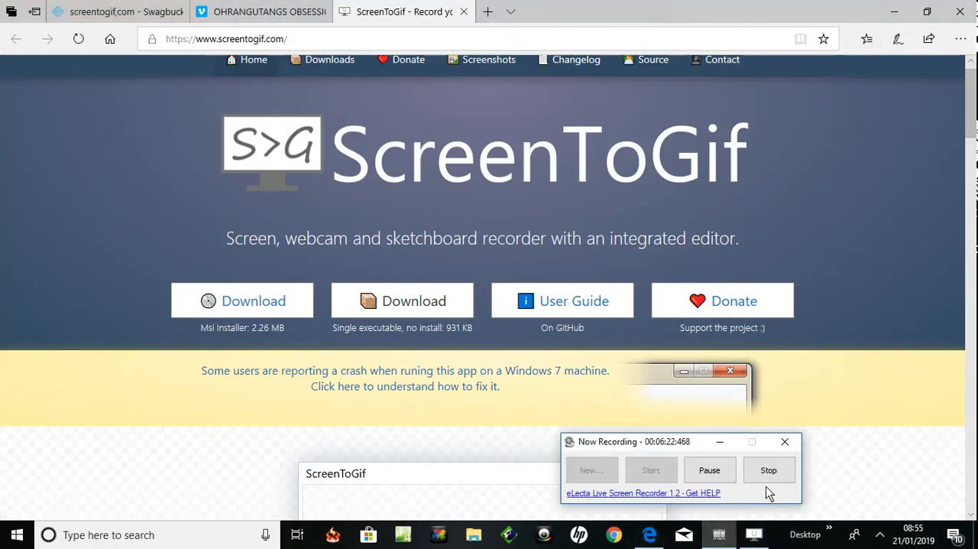
left_click(710, 470)
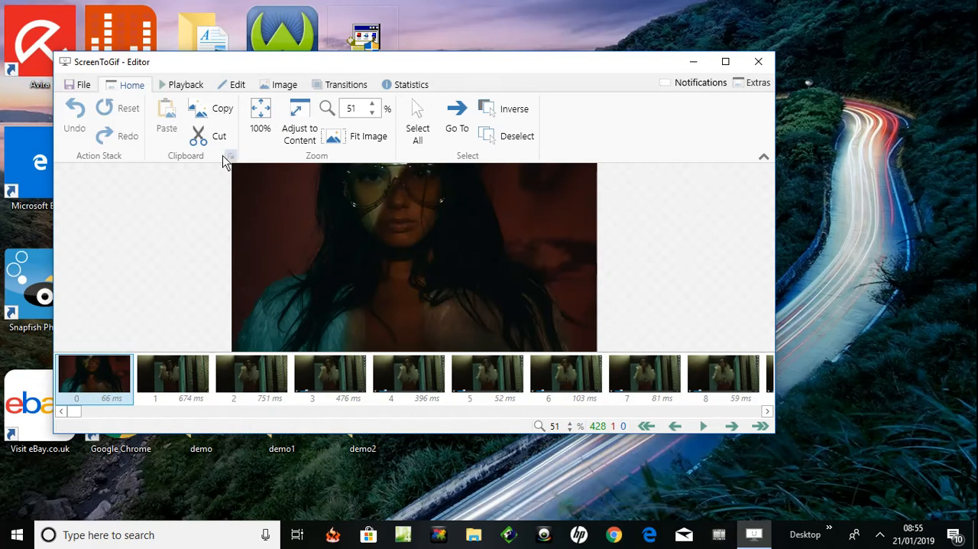
Play the captured recording in the editor to review its frames, pausing at frame 412
left_click(180, 85)
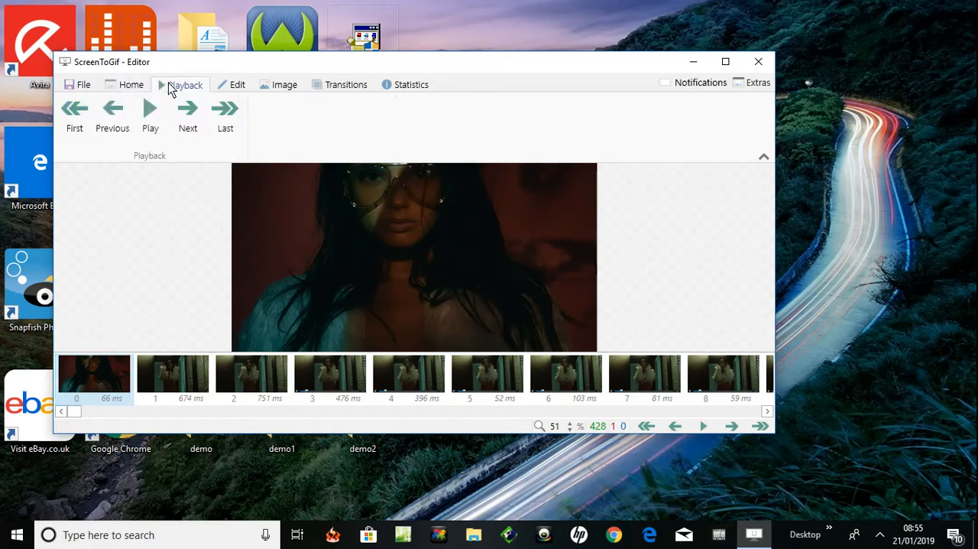
left_click(149, 118)
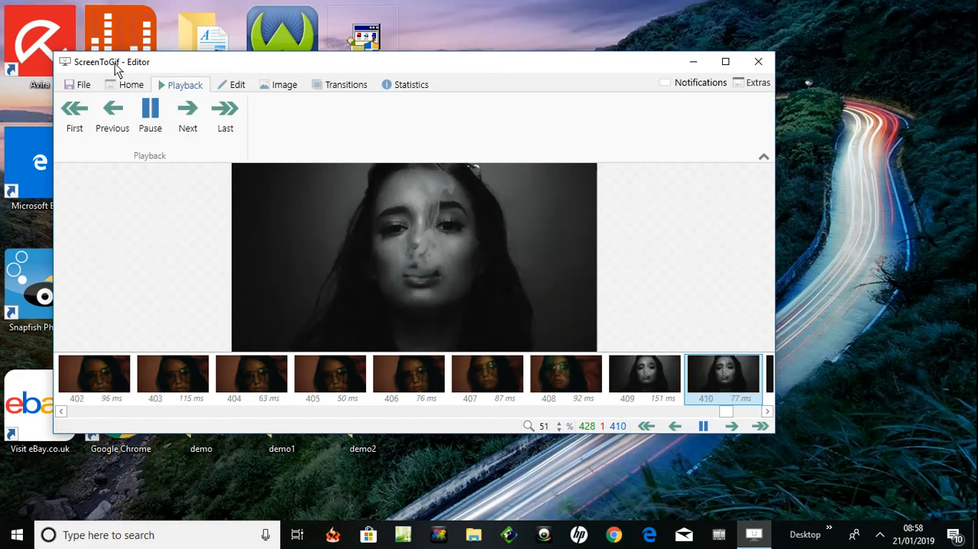
left_click(145, 111)
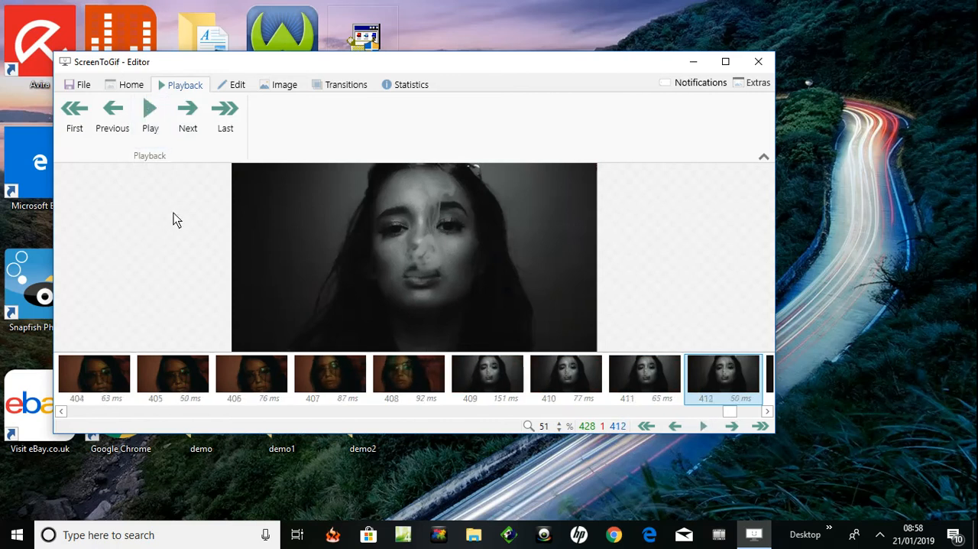
Play the recording again from frame 409 and pause it at frame 7 to check the opening frames
left_click(481, 379)
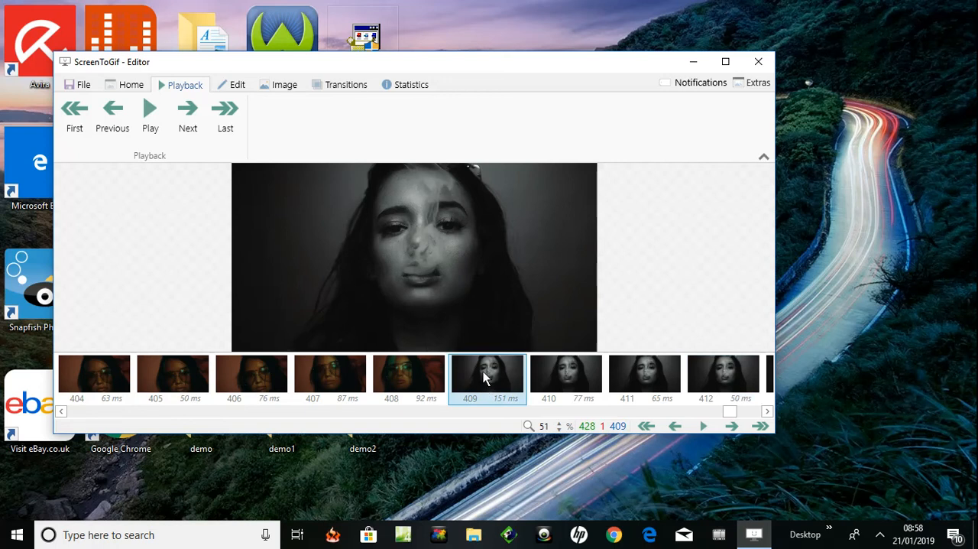
left_click(148, 116)
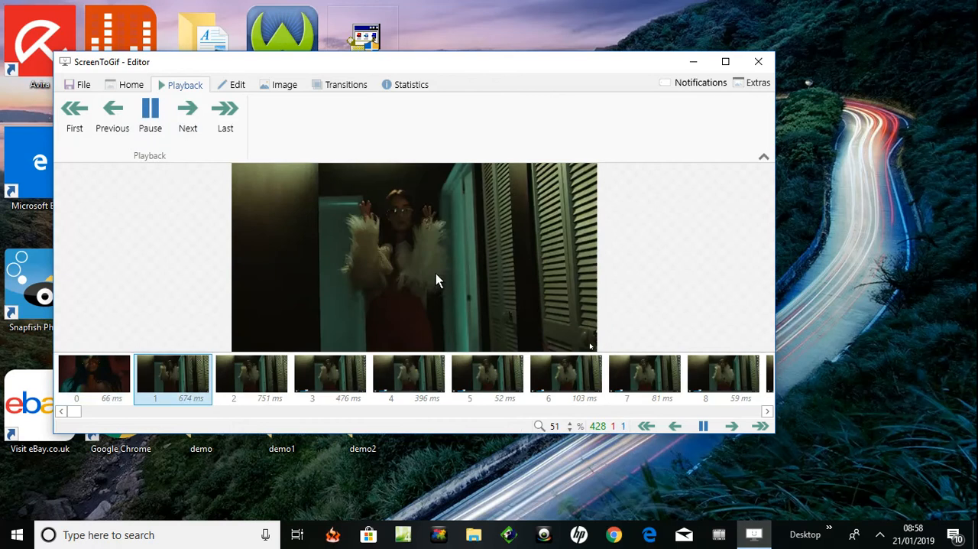
left_click(151, 121)
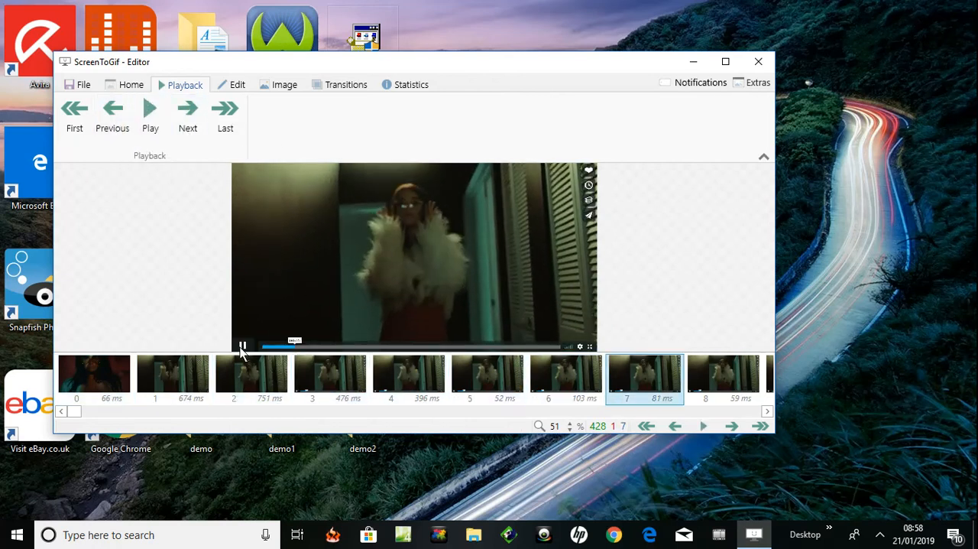
Step backward from frame 0 through the closing frames to frame 405, then select frame 409 to check where the black-and-white shot begins
left_click(105, 374)
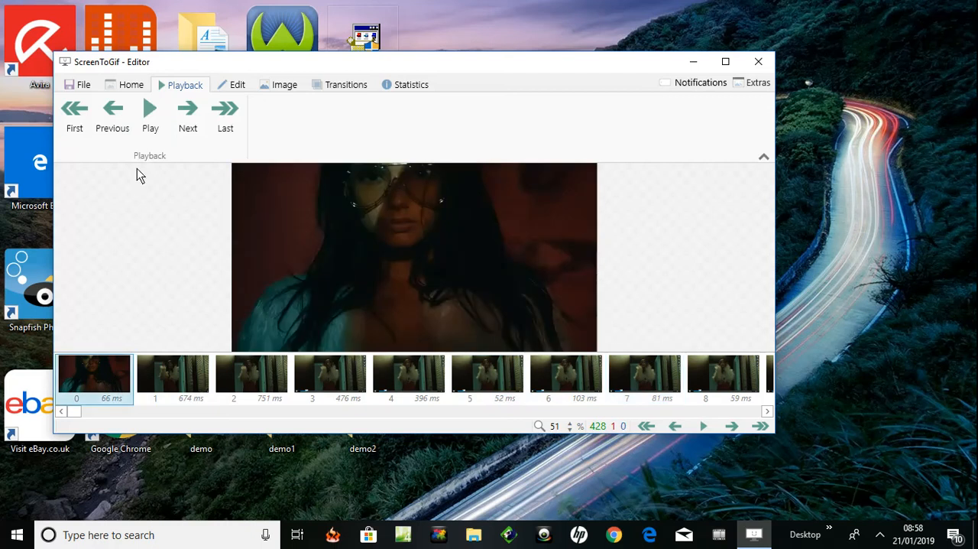
left_click(114, 116)
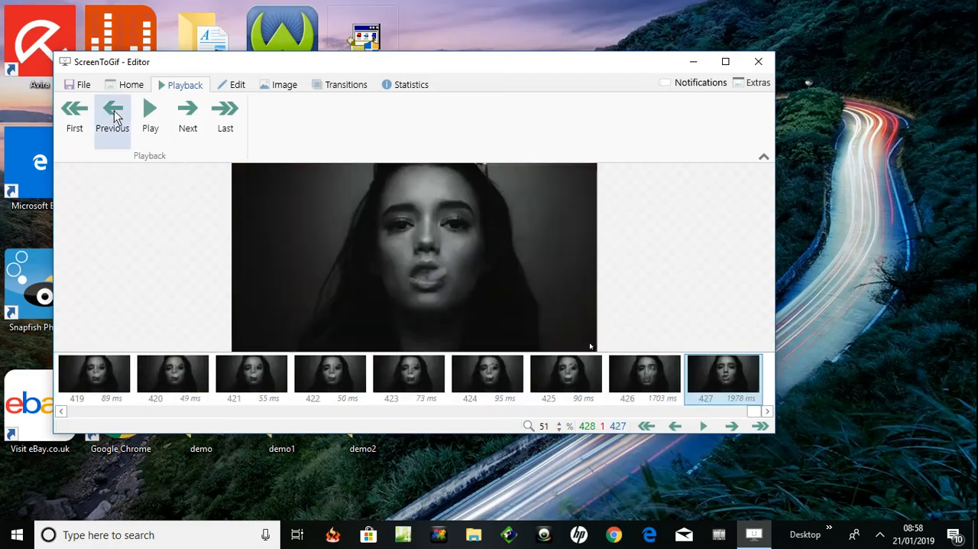
left_click(114, 116)
left_click(113, 116)
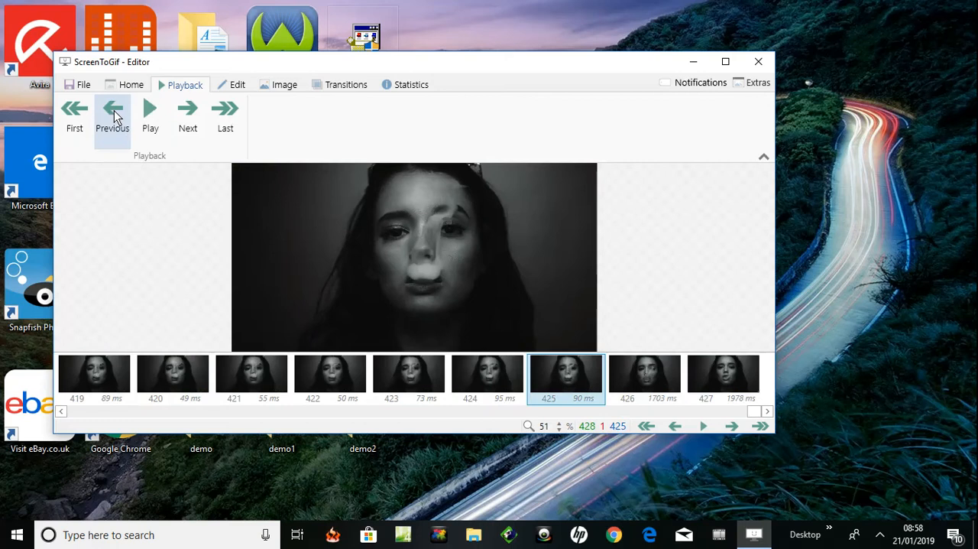
left_click(114, 116)
left_click(114, 115)
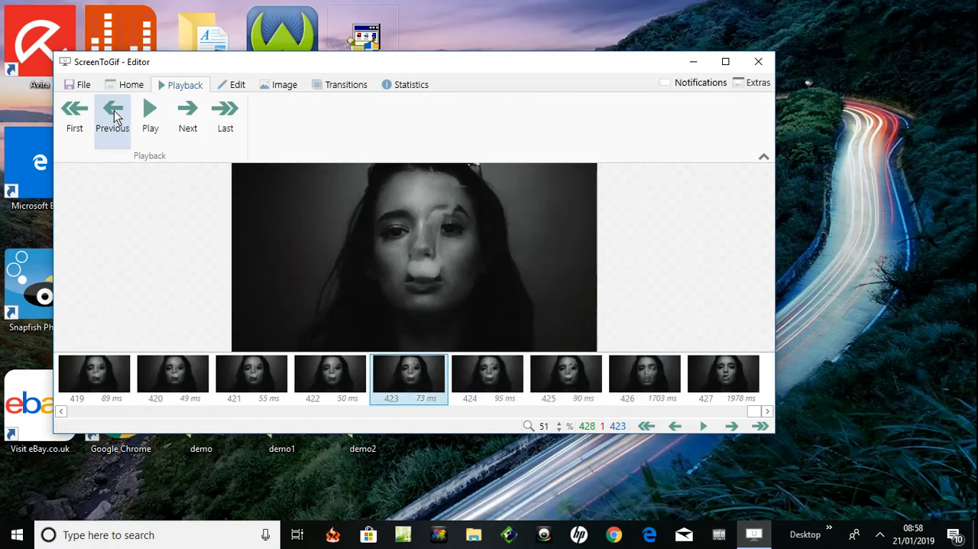
left_click(113, 116)
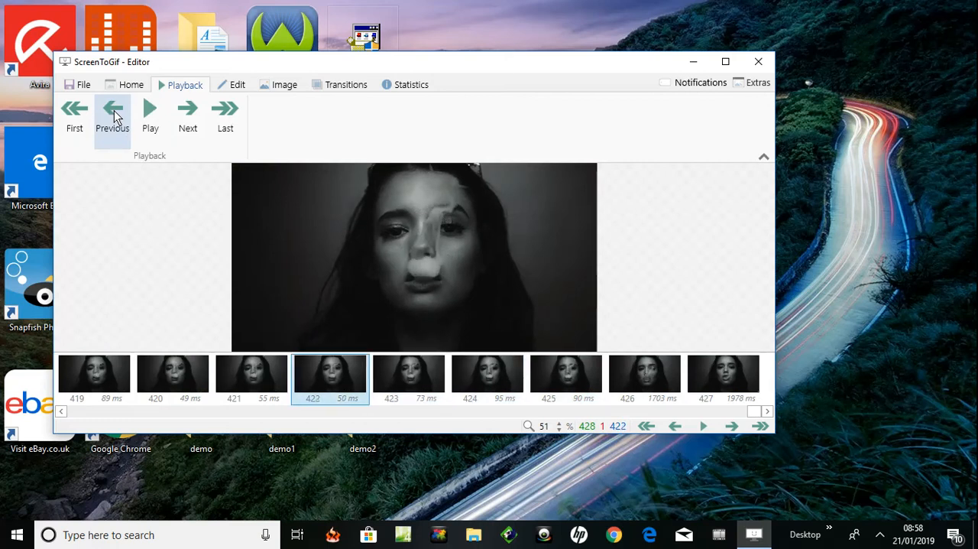
left_click(114, 116)
left_click(114, 115)
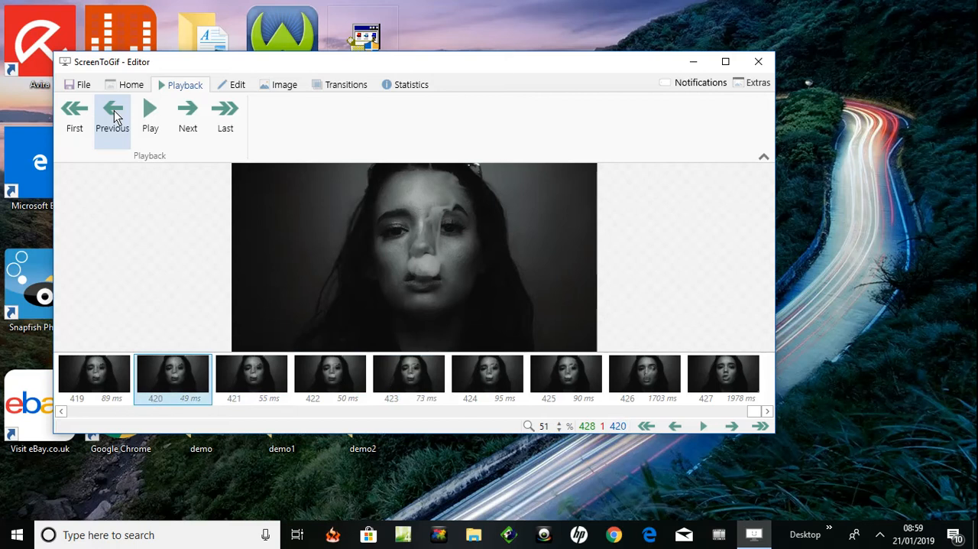
left_click(114, 115)
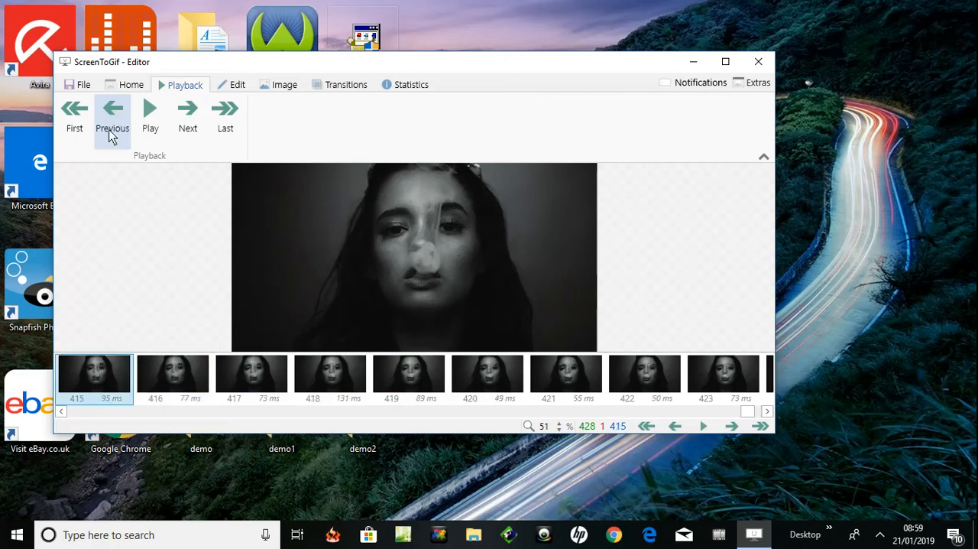
left_click(113, 116)
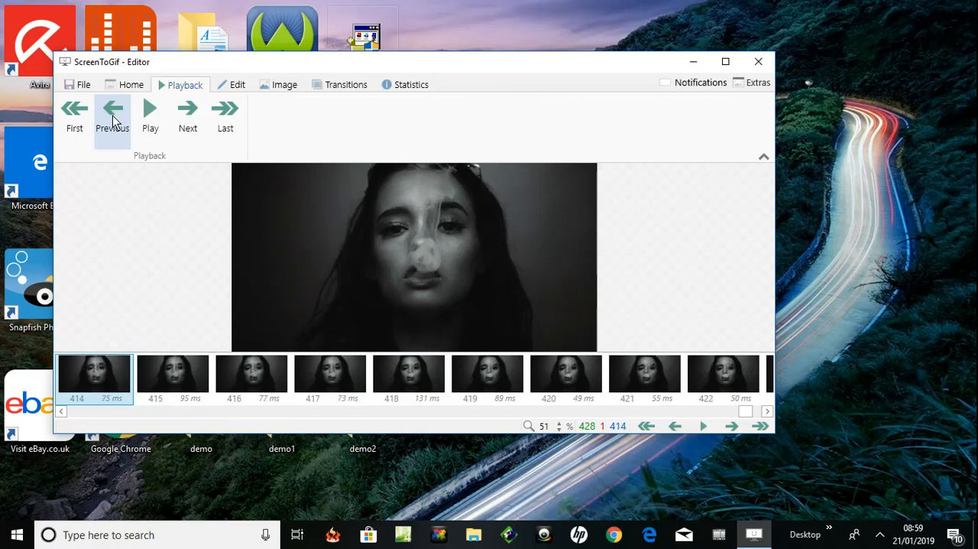
left_click(112, 116)
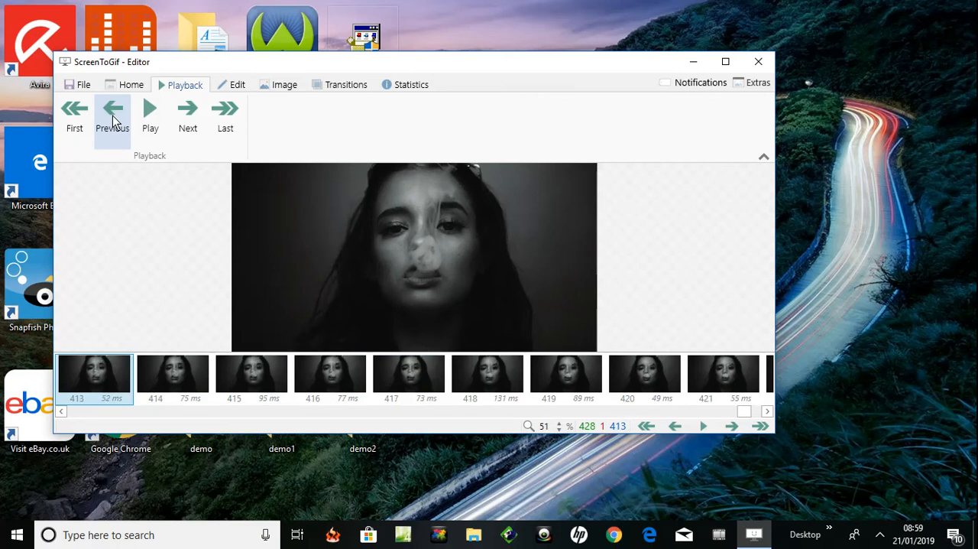
left_click(112, 115)
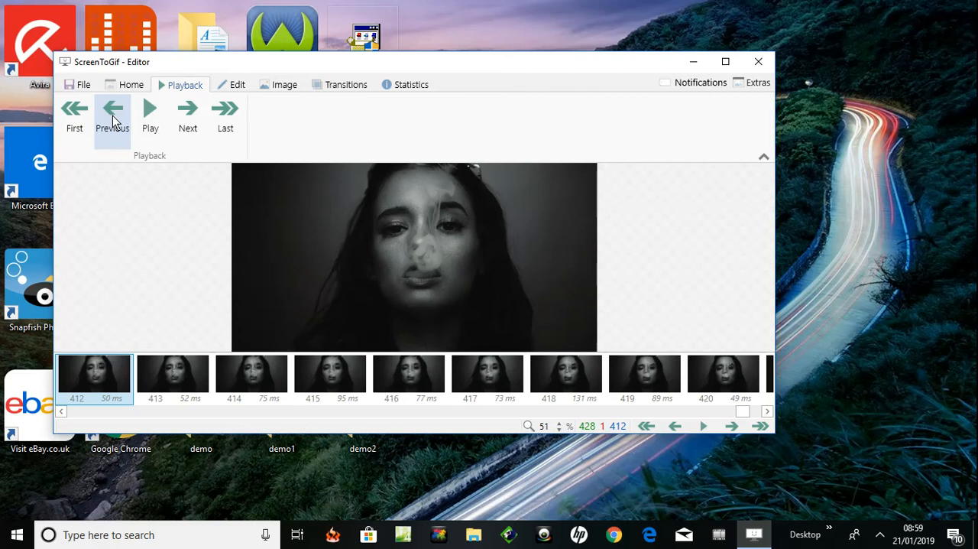
left_click(112, 115)
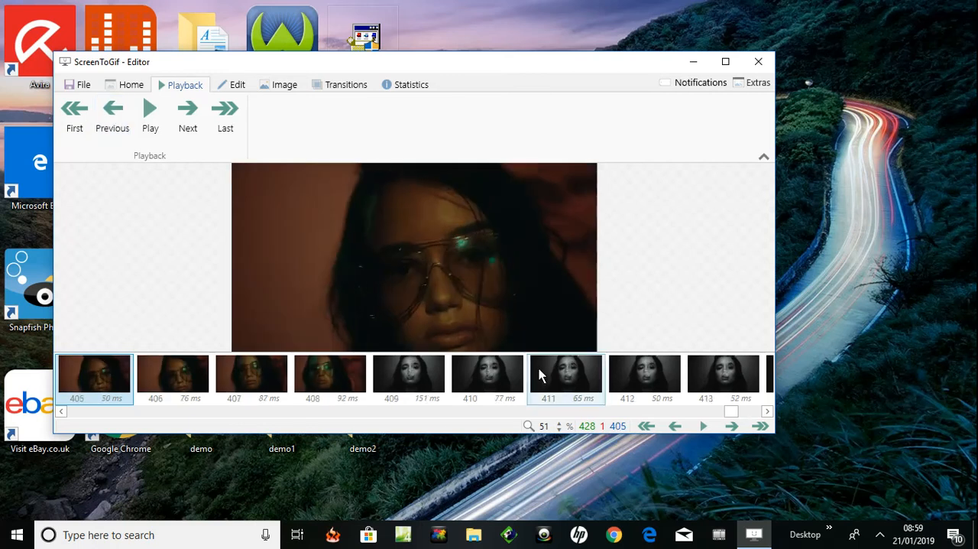
left_click(404, 376)
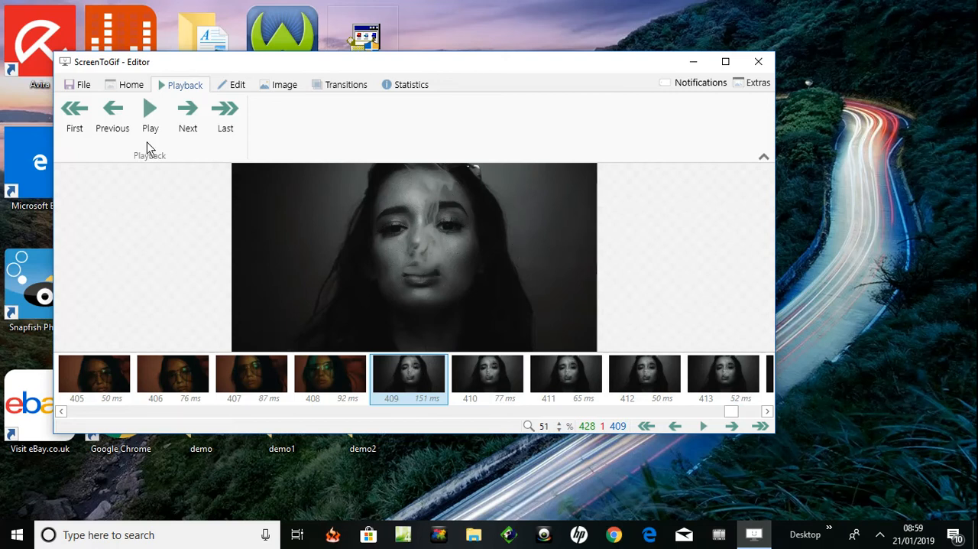
Delete all frames preceding frame 408, the last colour frame before the black-and-white shot
left_click(236, 86)
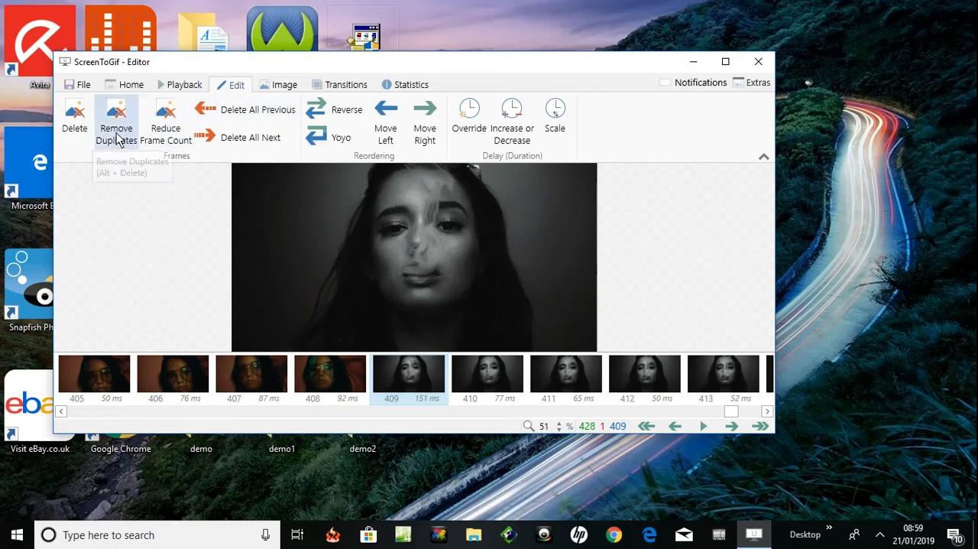
left_click(334, 388)
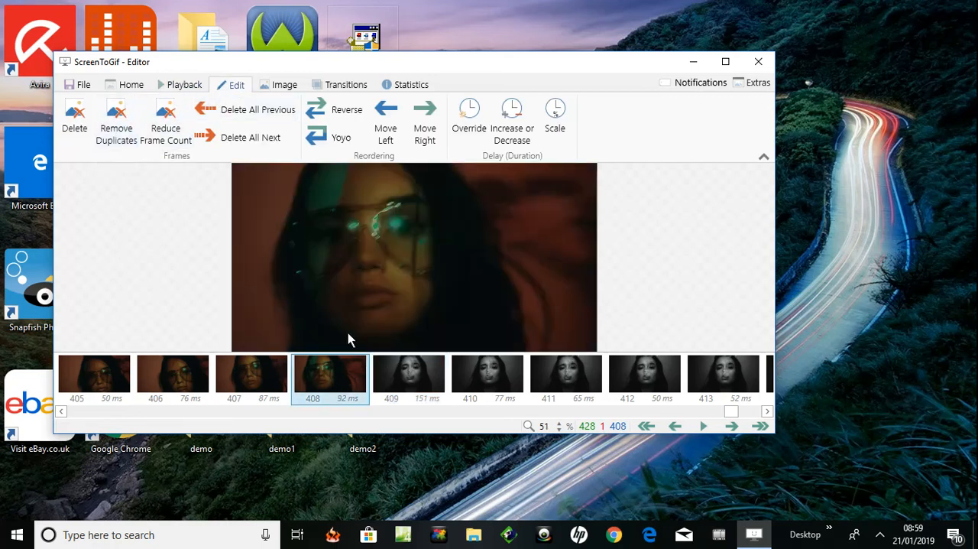
left_click(213, 111)
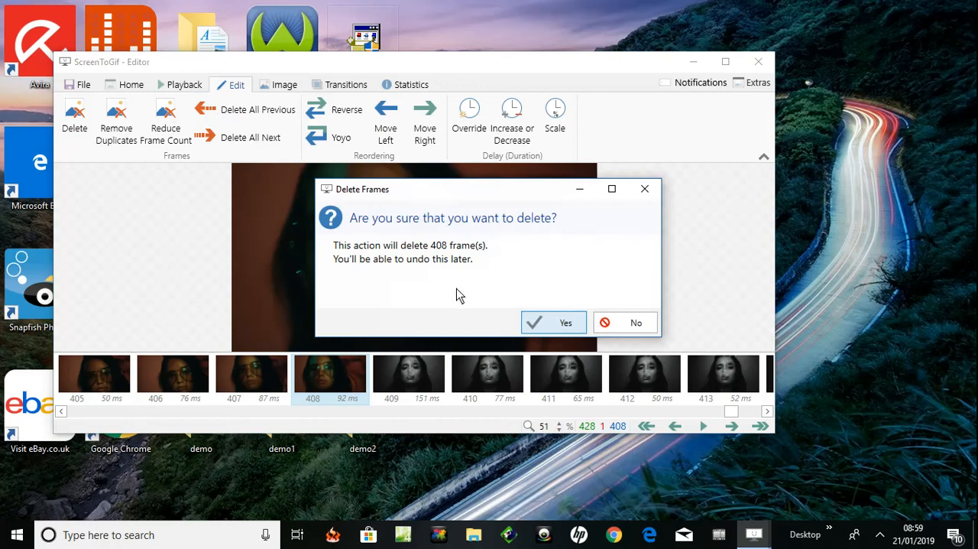
left_click(547, 321)
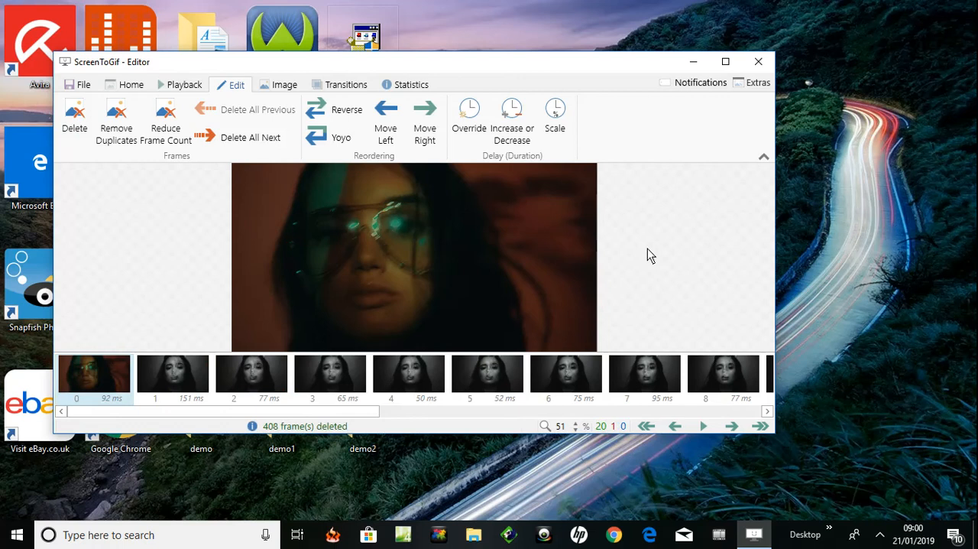
Delete the leftover colour frame 0 so that the recording starts with the black-and-white shot
left_click(100, 385)
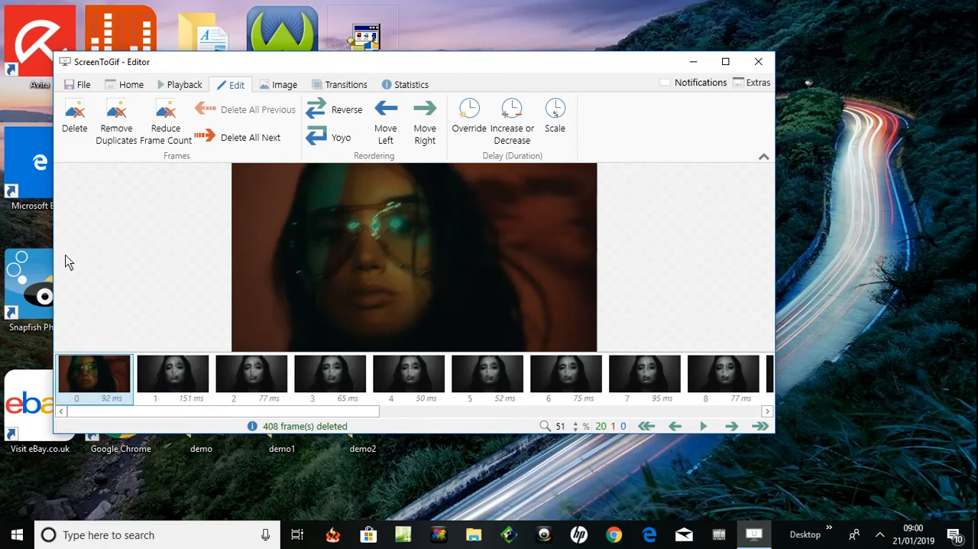
left_click(74, 125)
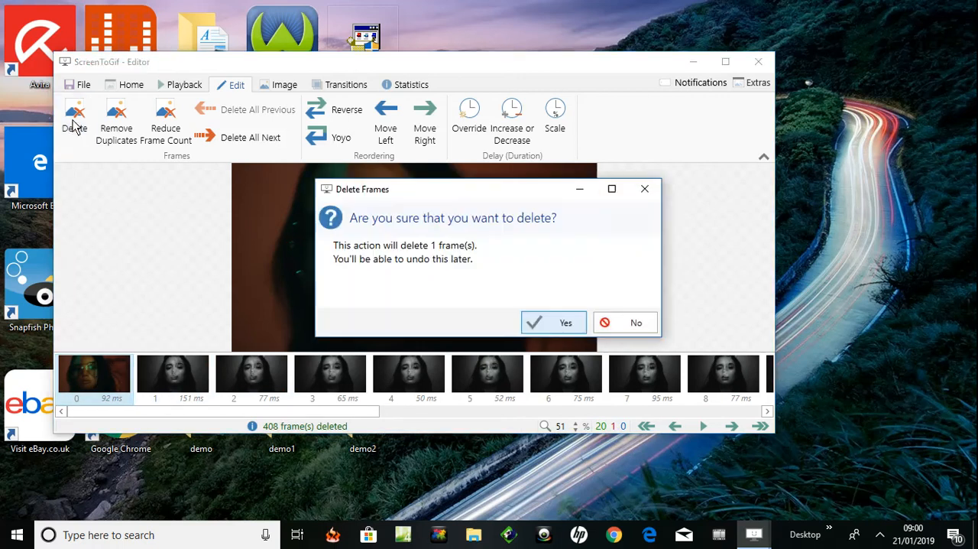
left_click(562, 324)
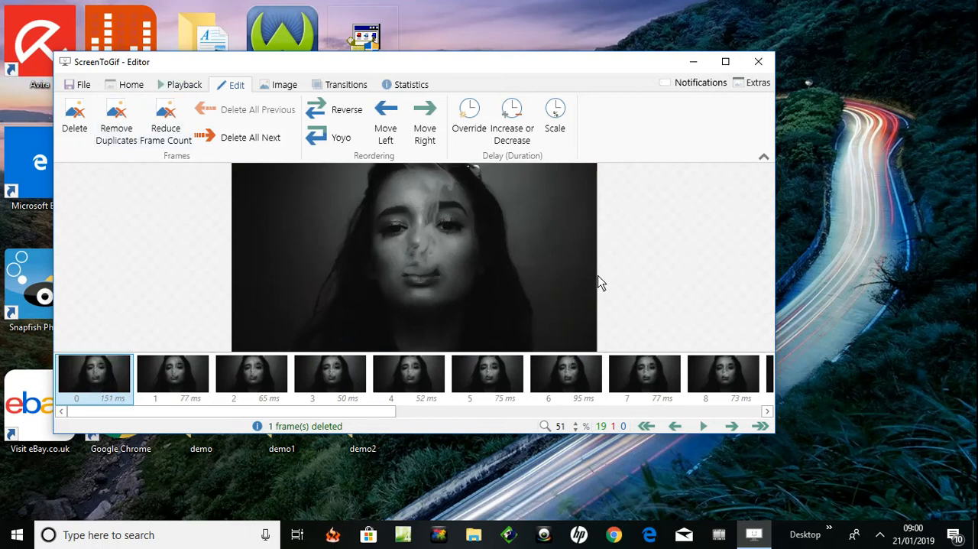
Step forward one frame at a time from frame 8, looping through the trimmed clip to frame 17, to review its motion
left_click(730, 386)
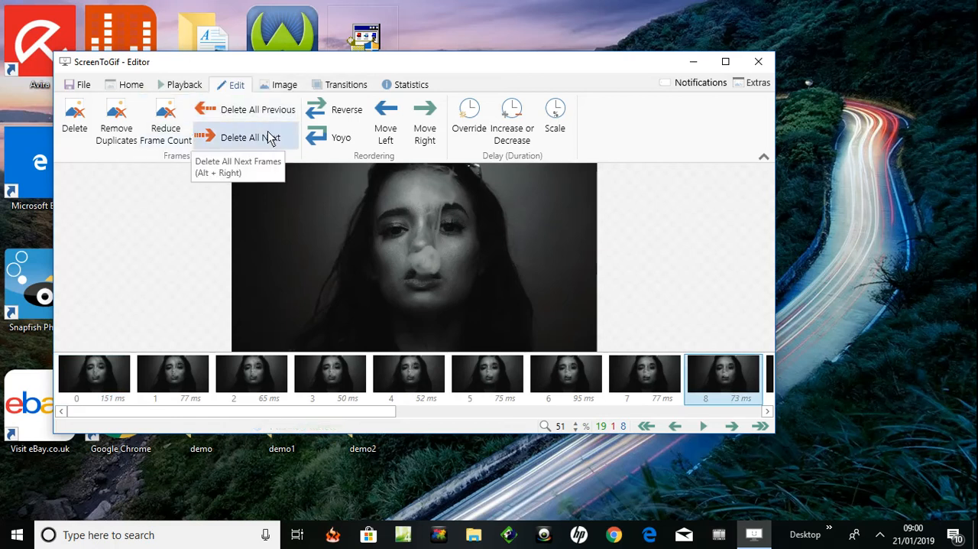
left_click(177, 85)
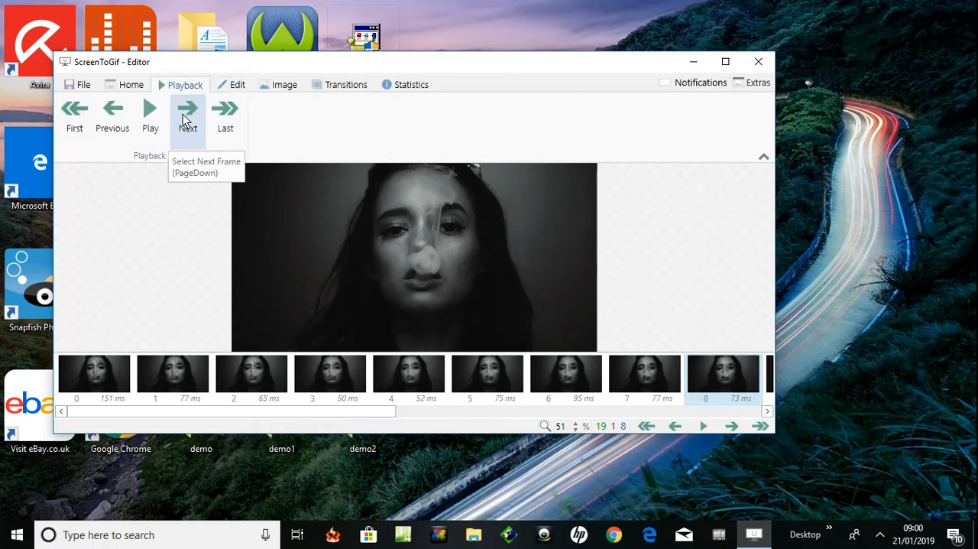
left_click(187, 120)
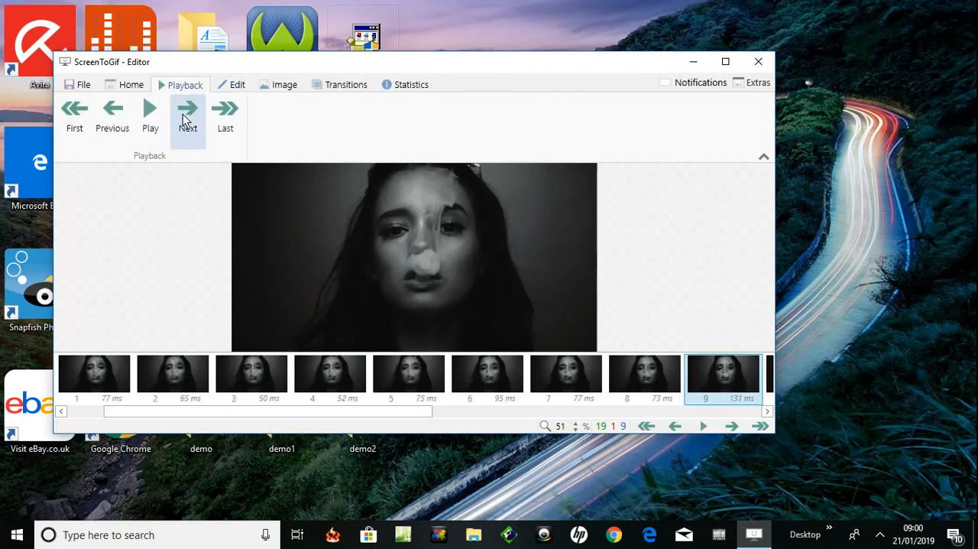
left_click(186, 120)
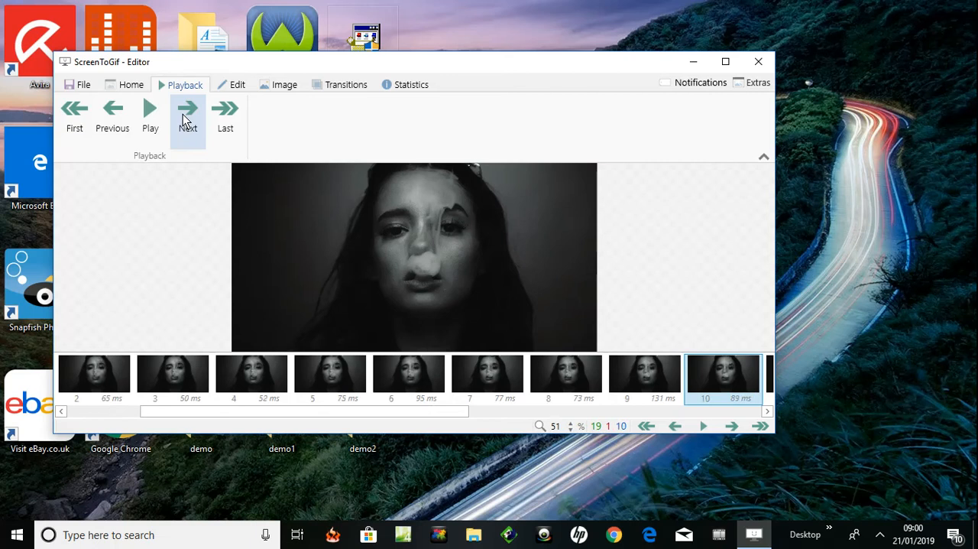
left_click(186, 119)
left_click(186, 119)
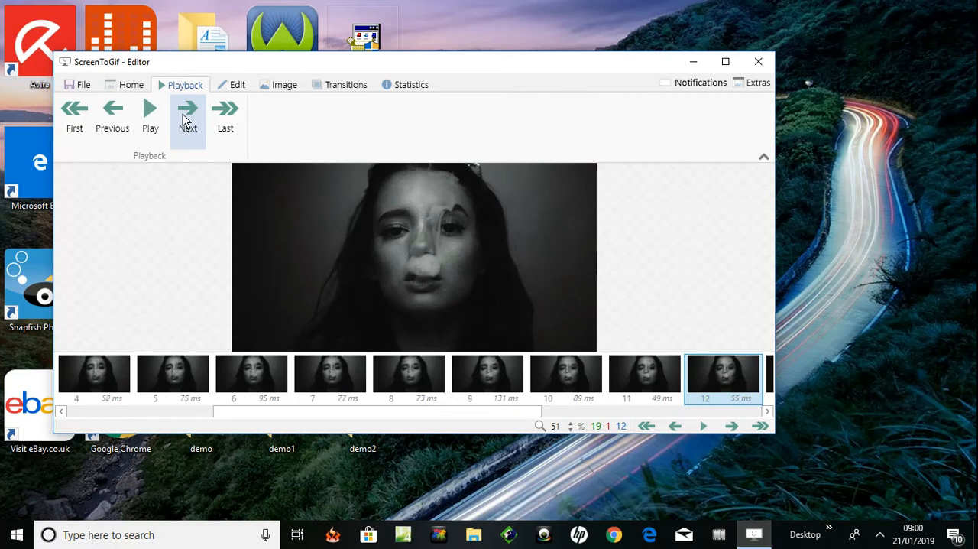
left_click(186, 119)
left_click(186, 119)
left_click(185, 119)
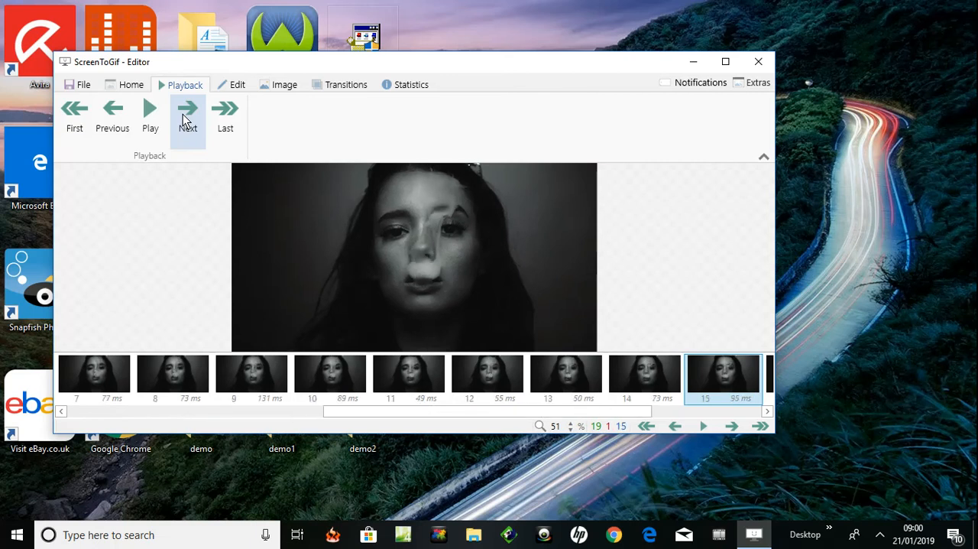
left_click(185, 120)
left_click(186, 119)
left_click(186, 119)
left_click(185, 119)
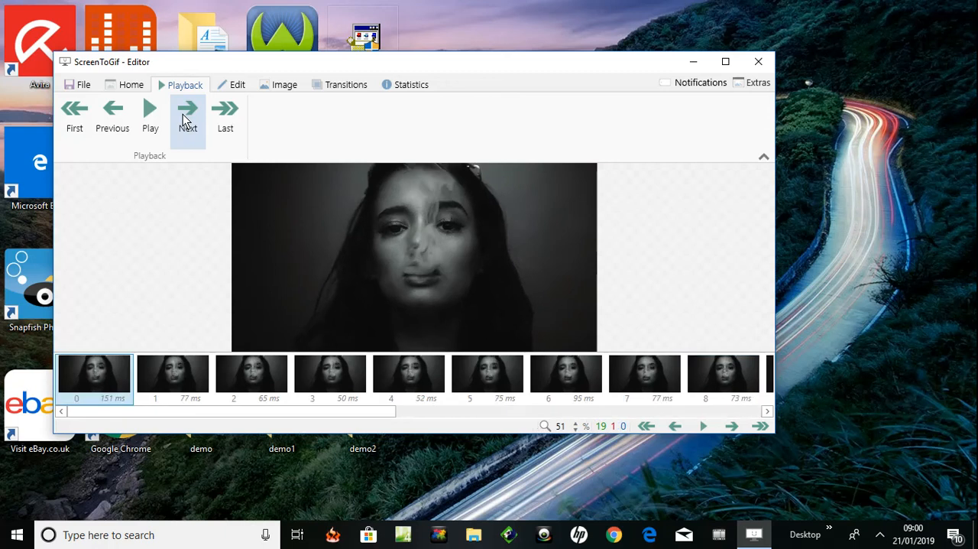
left_click(186, 120)
left_click(186, 119)
left_click(186, 119)
left_click(186, 119)
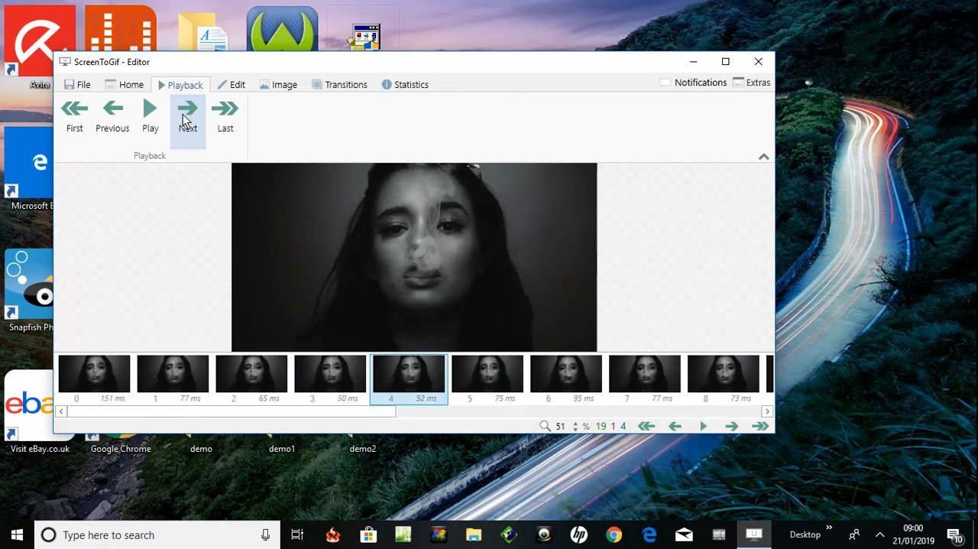
left_click(186, 119)
left_click(185, 119)
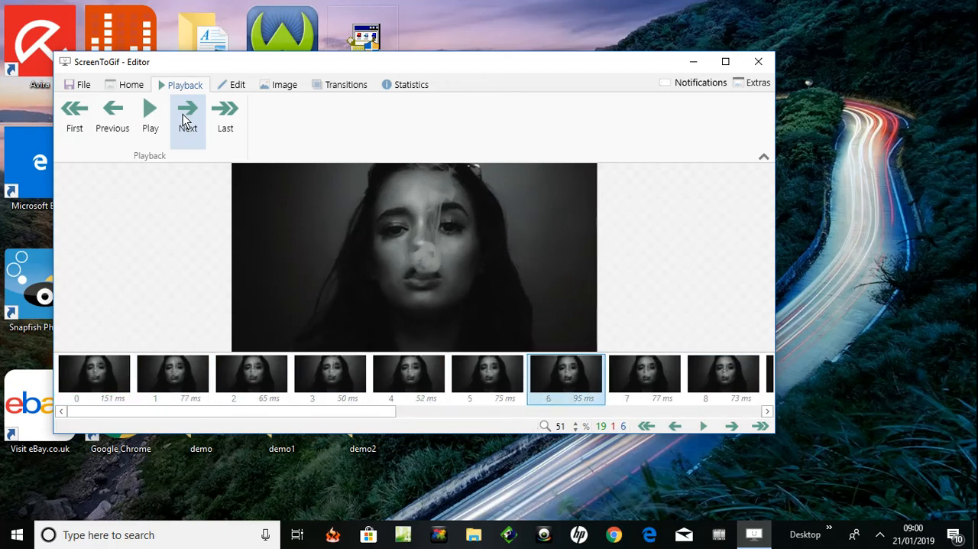
left_click(185, 120)
left_click(186, 119)
left_click(186, 120)
left_click(186, 119)
left_click(186, 119)
left_click(186, 120)
left_click(186, 119)
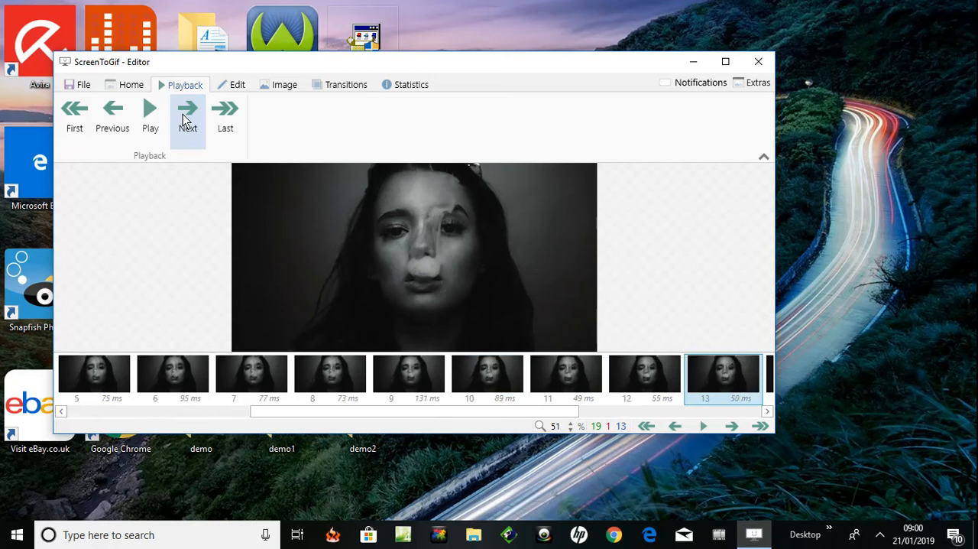
left_click(186, 120)
left_click(186, 119)
left_click(186, 119)
left_click(185, 120)
left_click(186, 119)
left_click(186, 119)
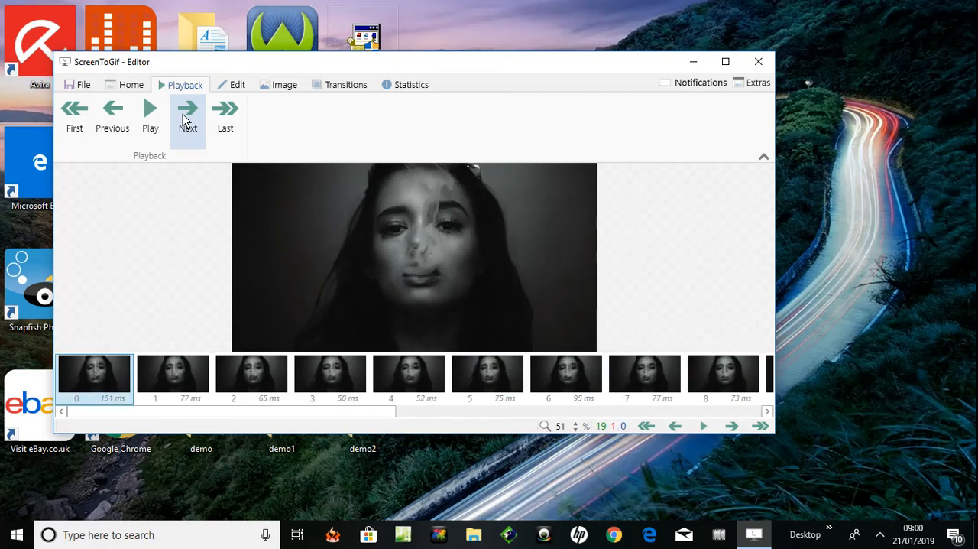
left_click(185, 119)
left_click(186, 119)
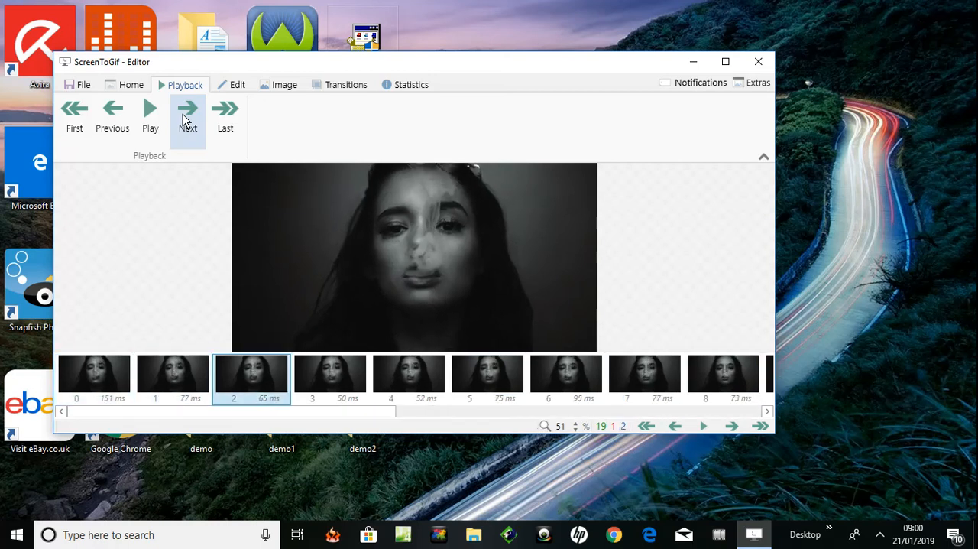
left_click(186, 119)
left_click(185, 119)
left_click(186, 119)
left_click(185, 119)
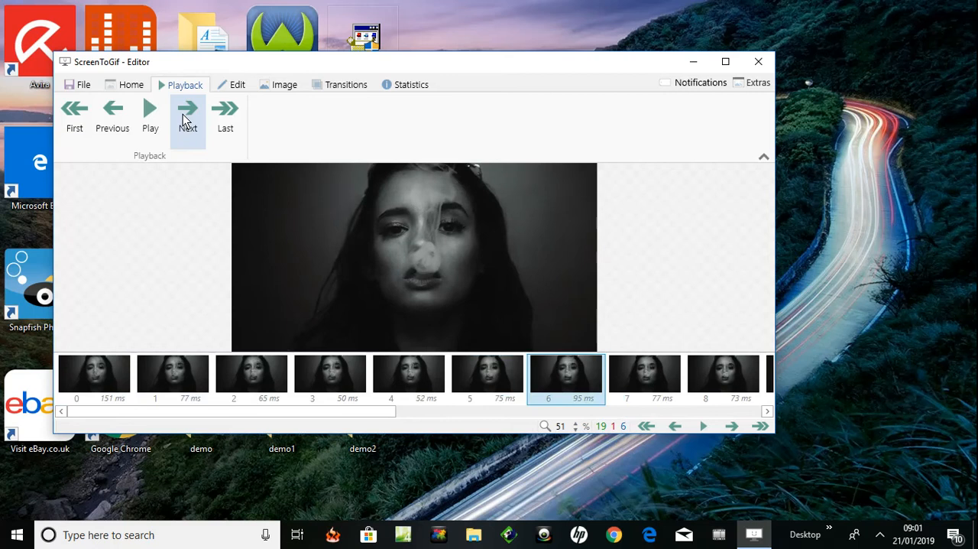
left_click(186, 120)
left_click(186, 119)
left_click(186, 119)
left_click(186, 119)
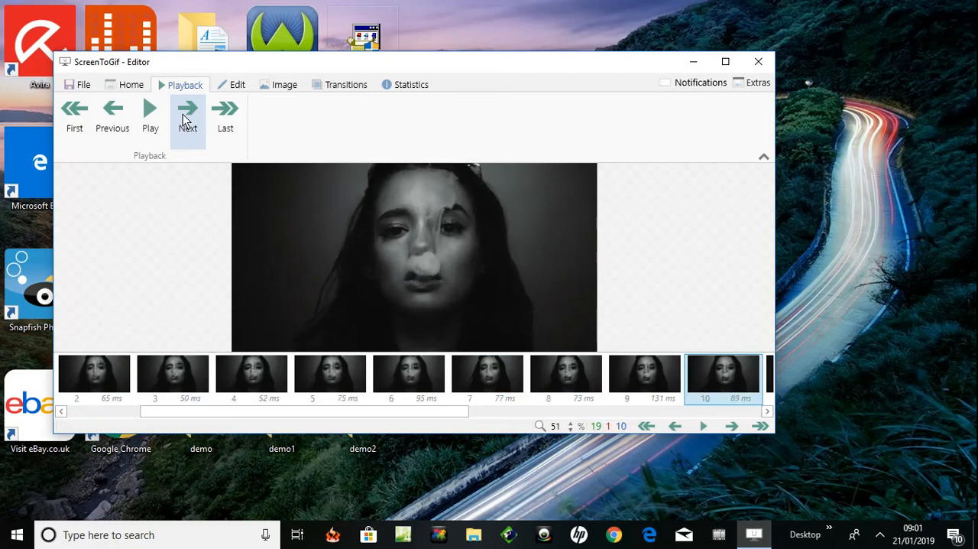
left_click(185, 120)
left_click(185, 119)
left_click(183, 118)
left_click(183, 118)
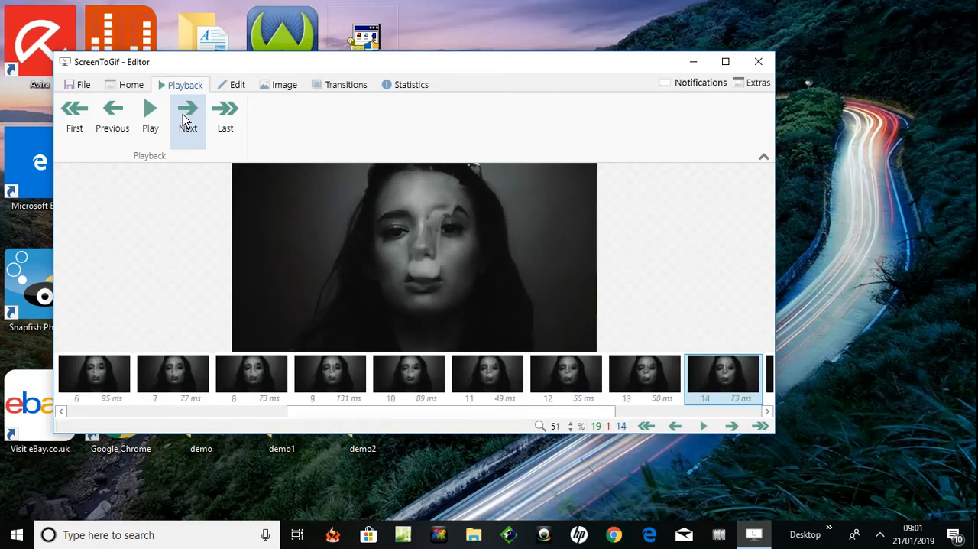
left_click(184, 118)
left_click(183, 119)
left_click(184, 118)
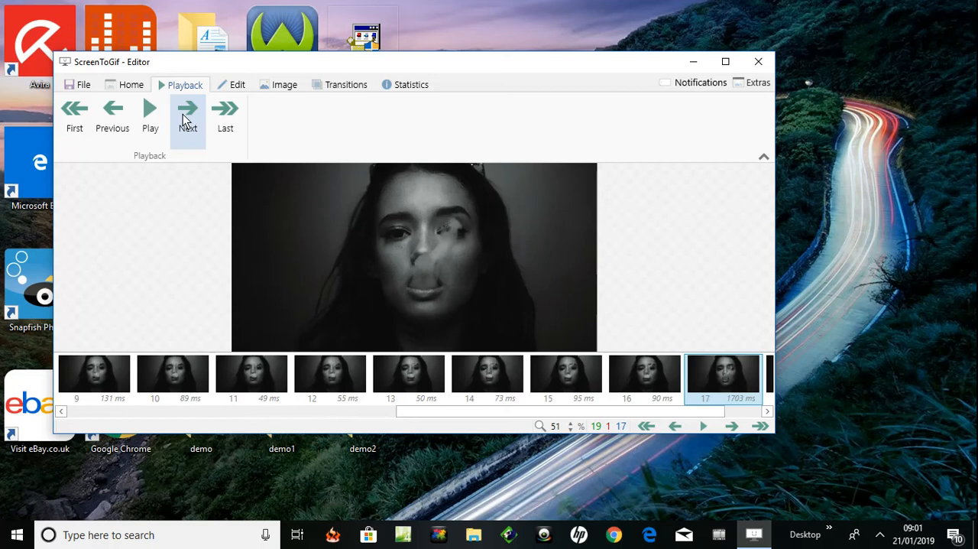
Step past the final frame back to frame 0, play the trimmed clip to review its motion, and pause it
left_click(183, 118)
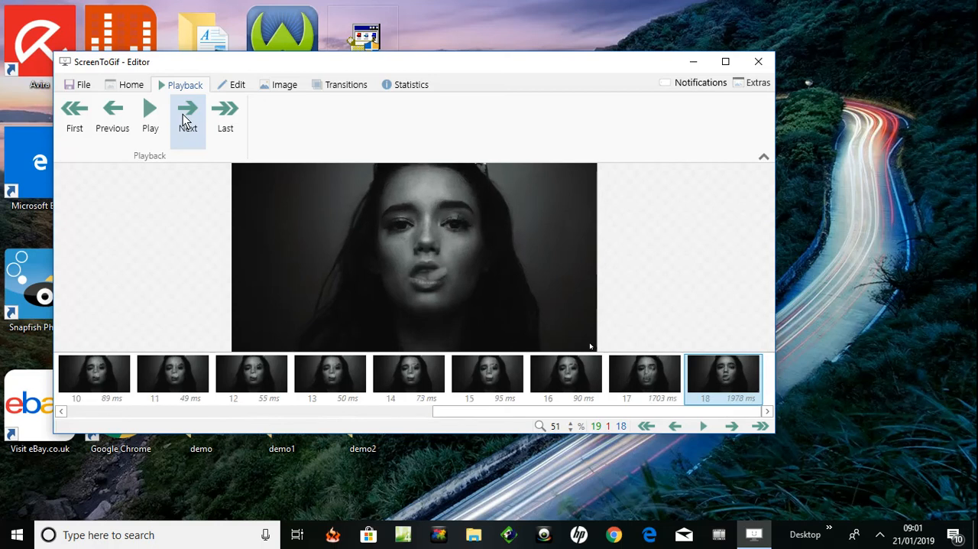
left_click(183, 119)
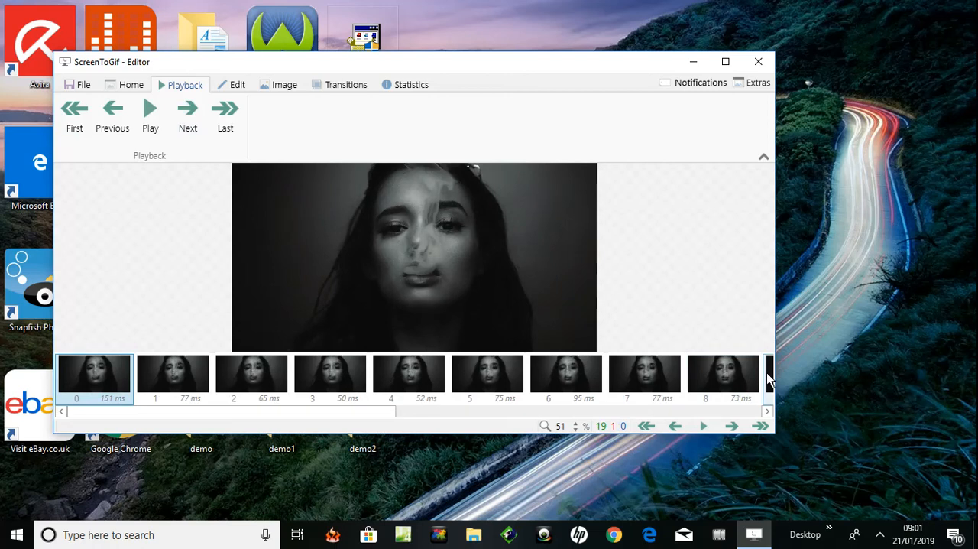
left_click(150, 116)
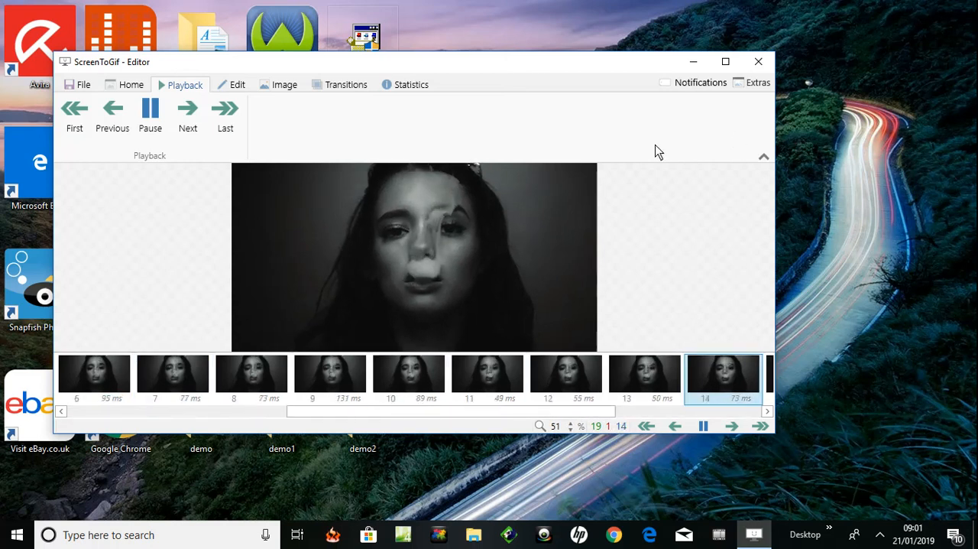
left_click(150, 108)
left_click(235, 86)
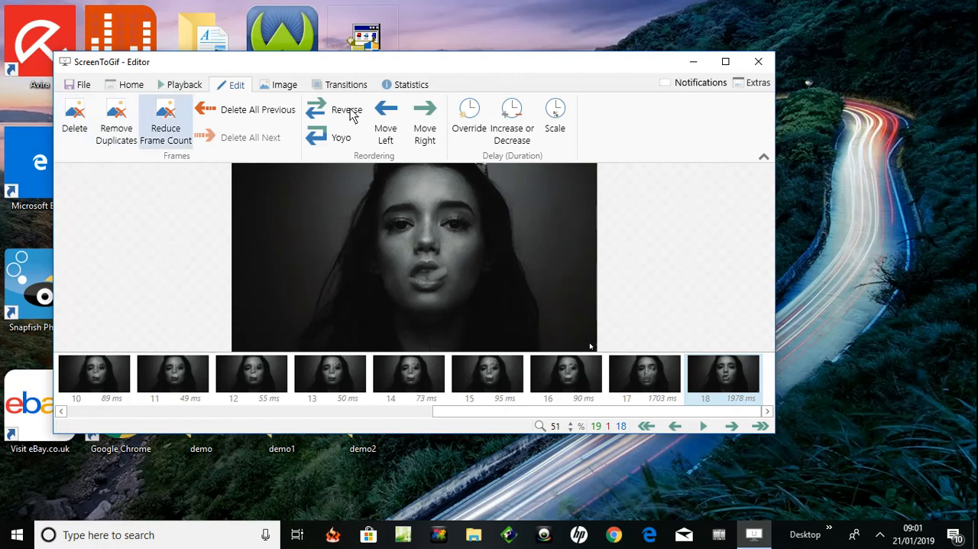
Save the trimmed clip as the GIF fallthemes in the demo1 folder on the desktop
left_click(77, 86)
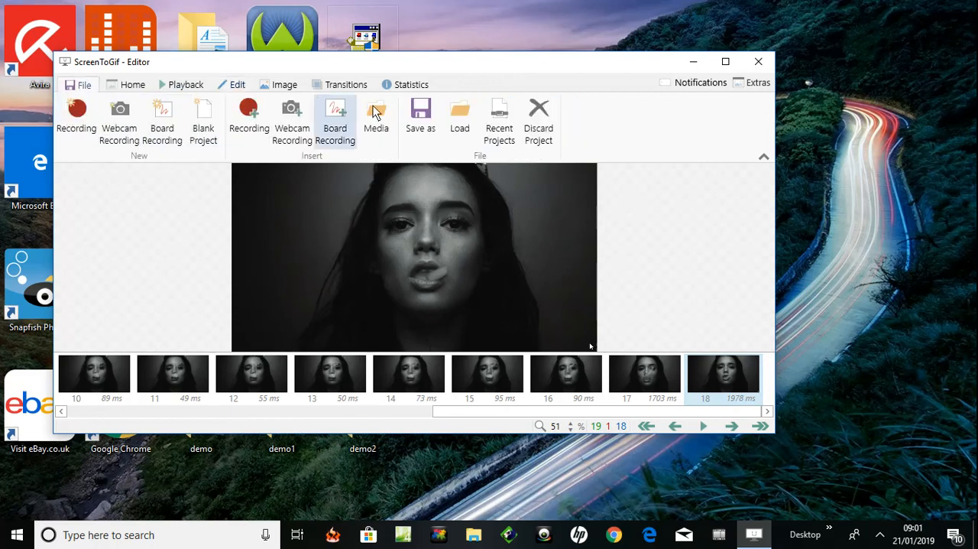
left_click(418, 112)
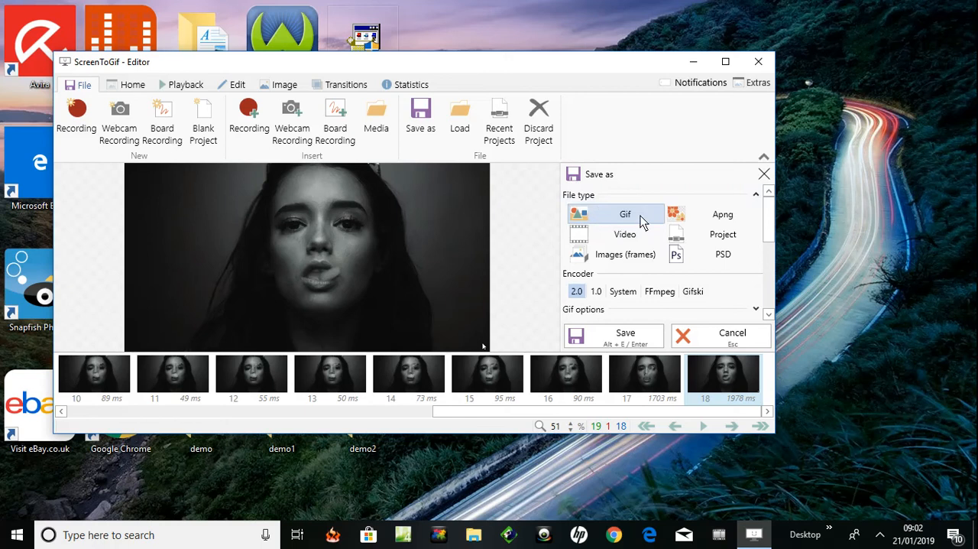
left_click_drag(771, 220, 770, 309)
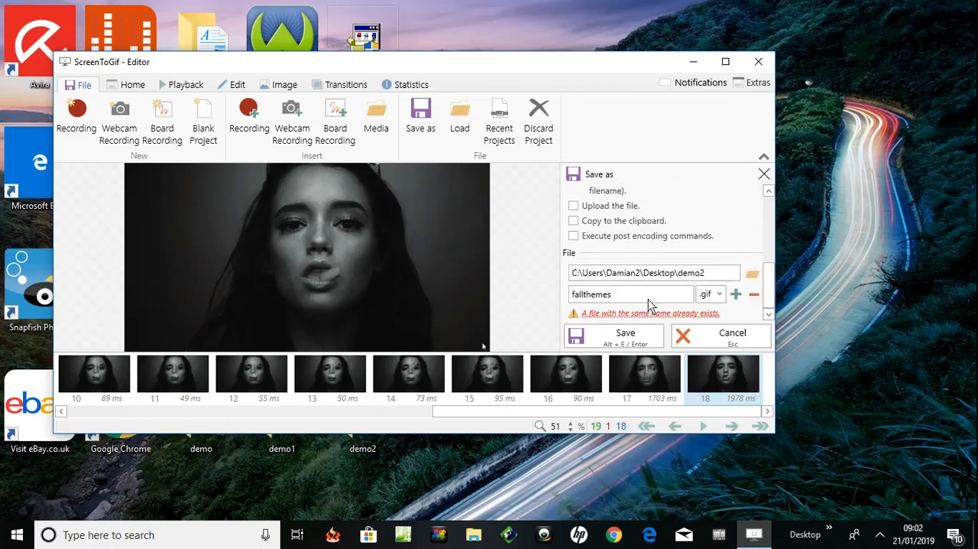
triple_click(711, 278)
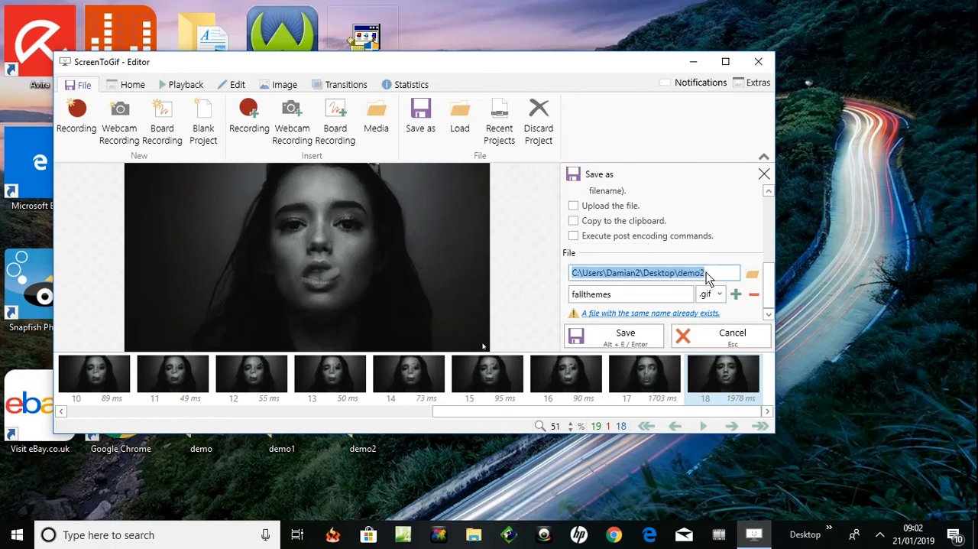
left_click(707, 278)
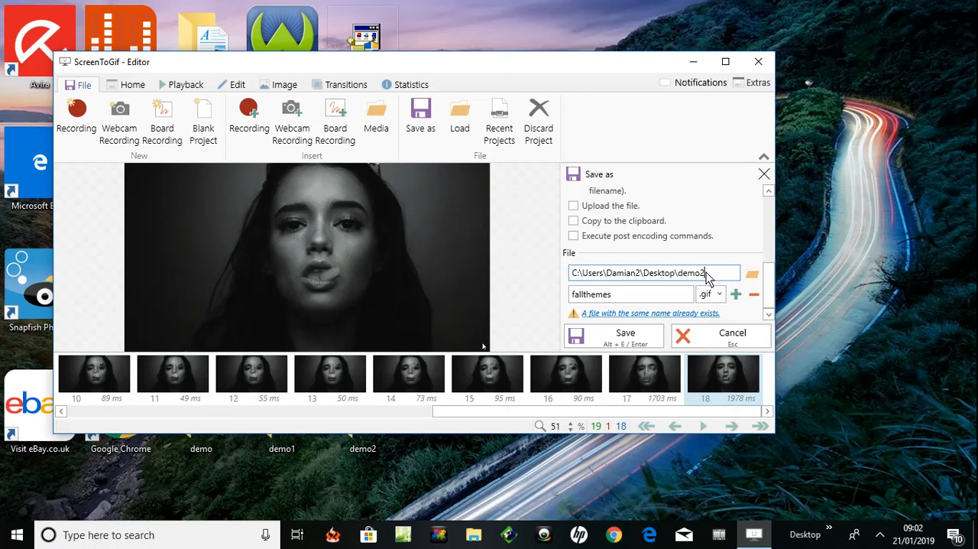
key("BackSpace")
type("3")
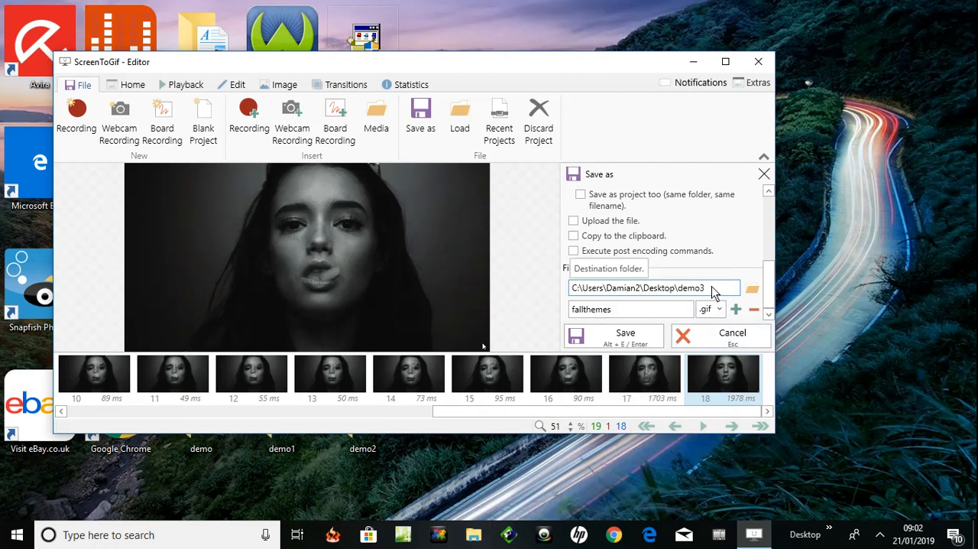
key("BackSpace")
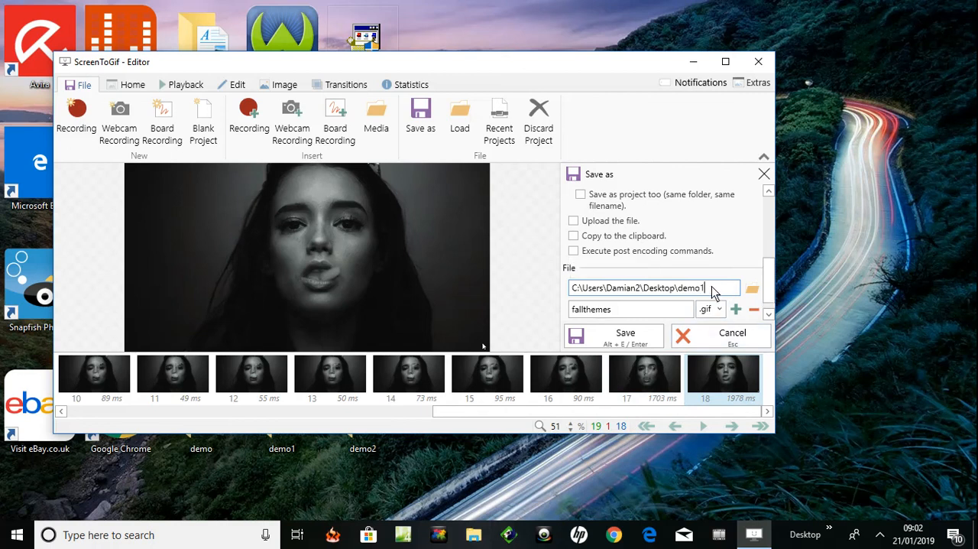
type("1")
left_click(623, 336)
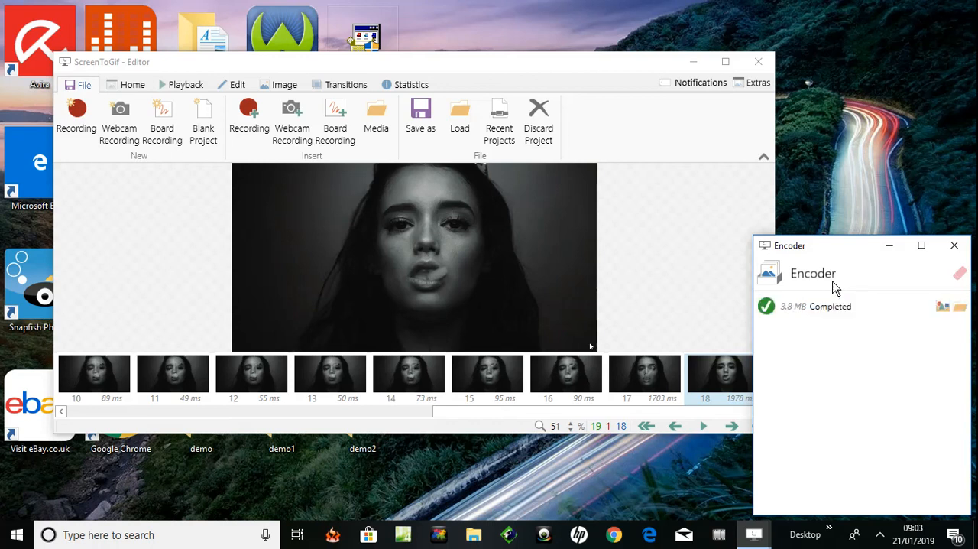
Close the encoder window and exit the editor
left_click(955, 245)
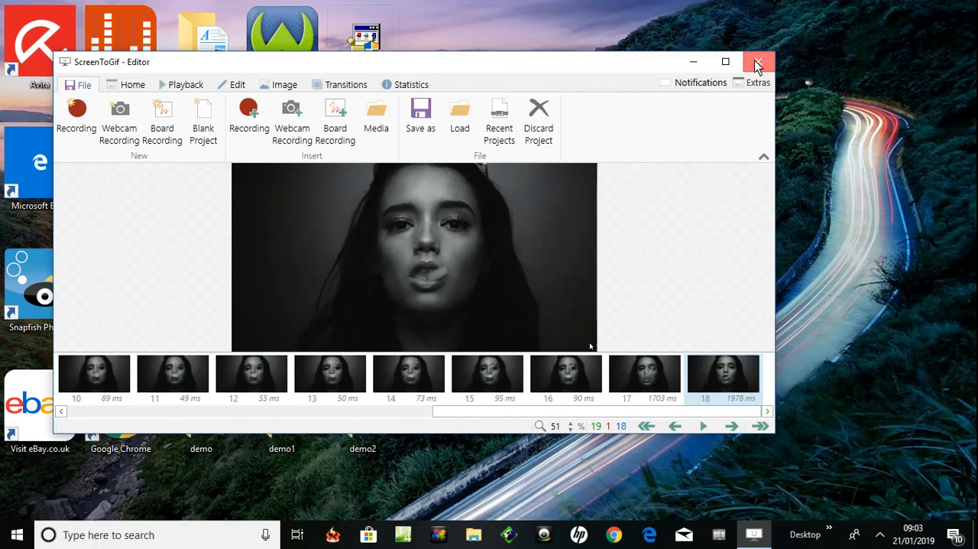
left_click(757, 64)
left_click(561, 318)
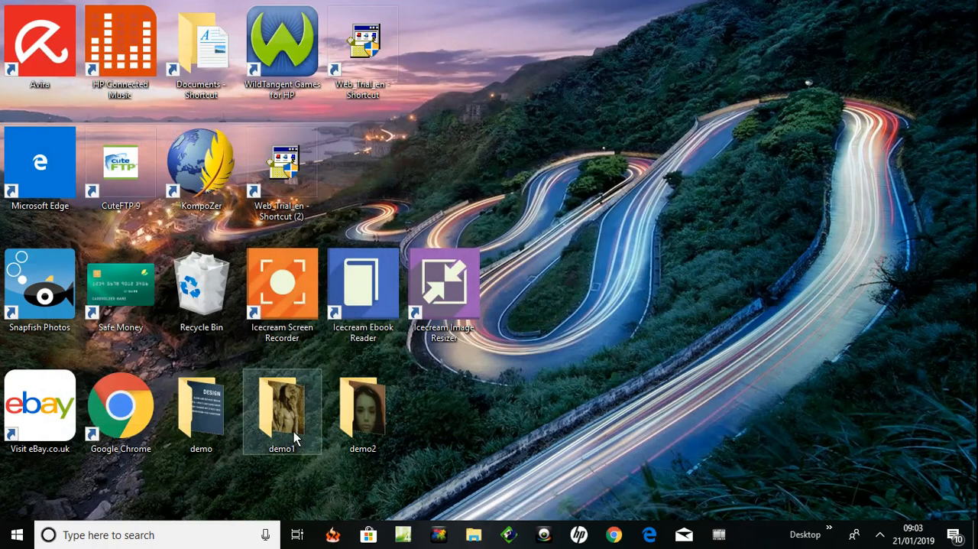
Open the demo1 folder on the desktop and open the fallthemes GIF with Photos
left_click(289, 424)
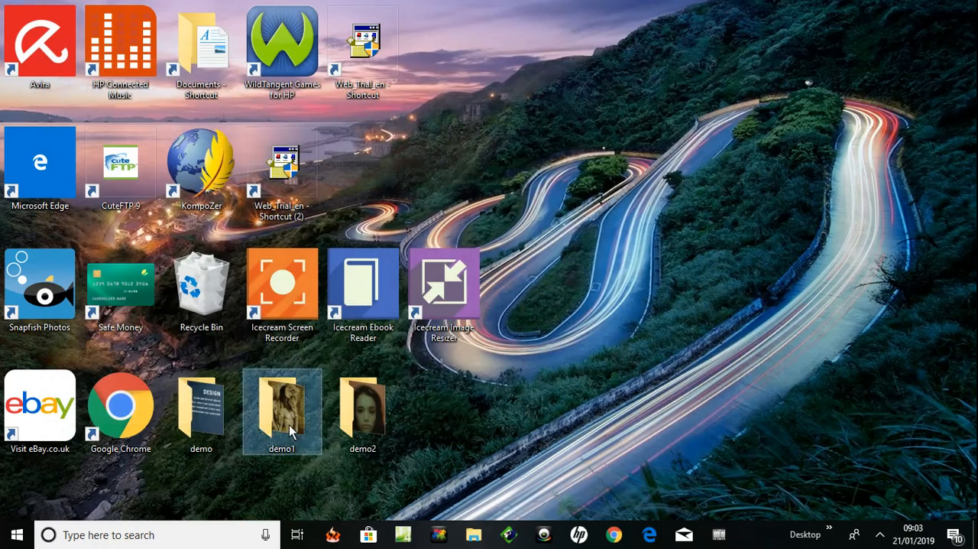
double_click(370, 394)
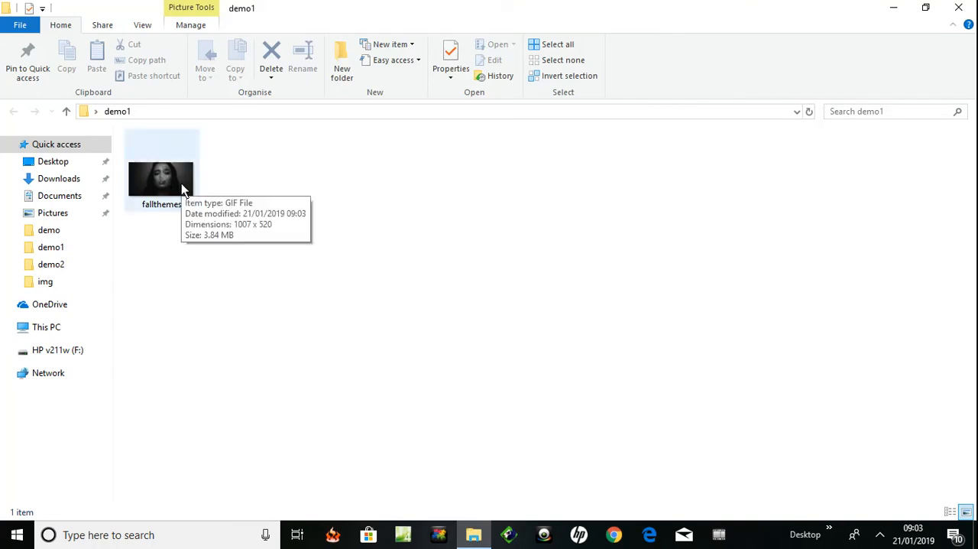
left_click(158, 181)
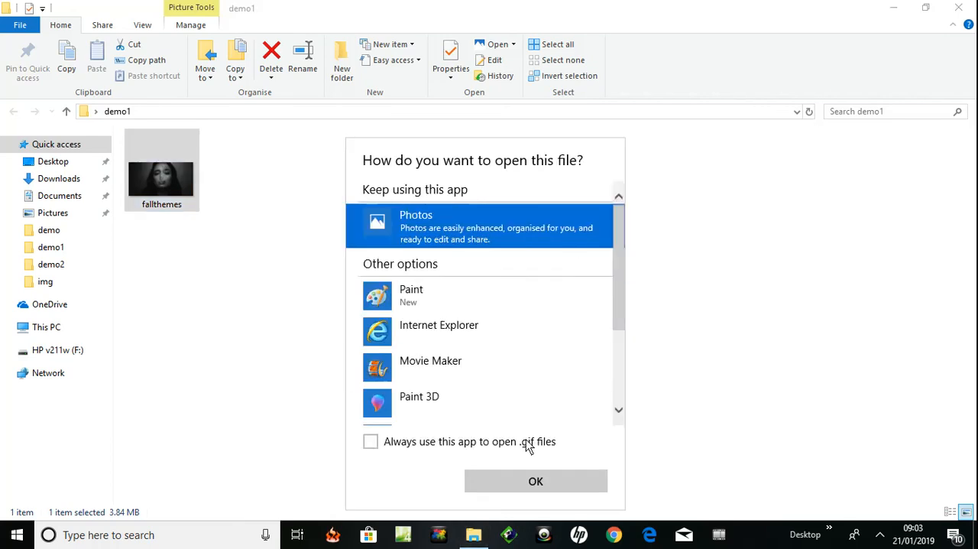
left_click(535, 486)
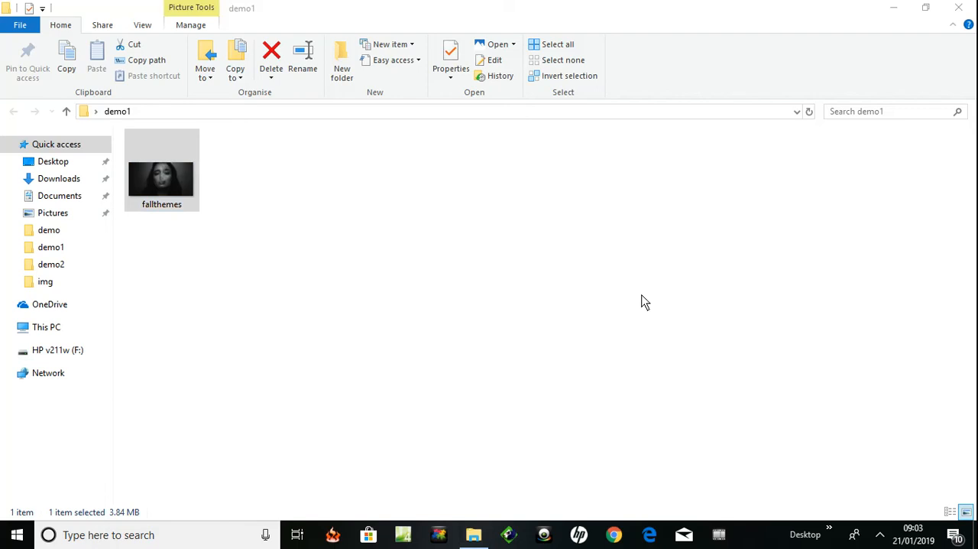